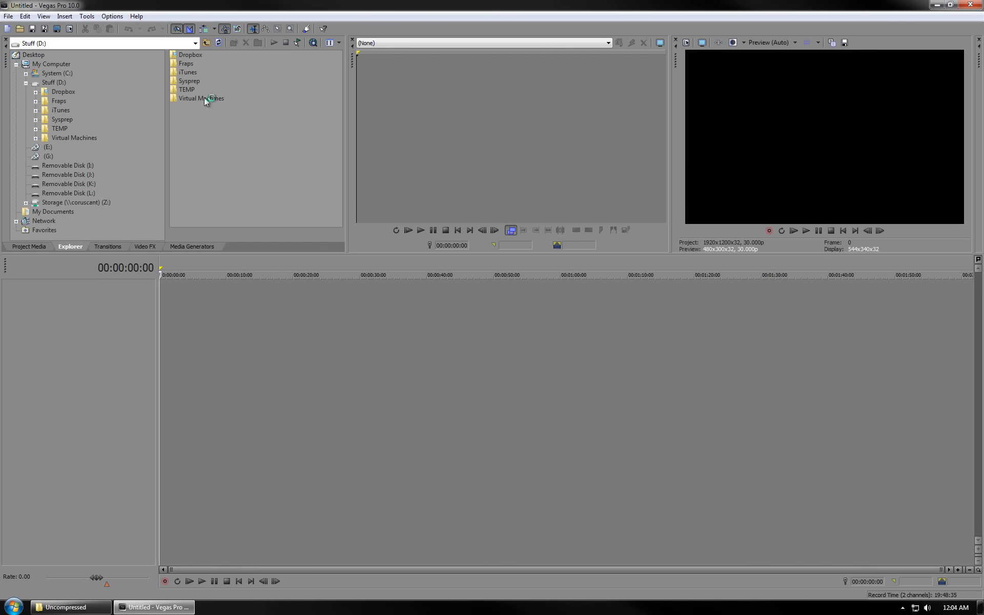
- Open the Fraps › beth heroic › Uncompressed folder and add all five WoW AVI clips to the Project Media list
{"action": "double_click", "coordinate": [180, 64]}
{"action": "double_click", "coordinate": [183, 63]}
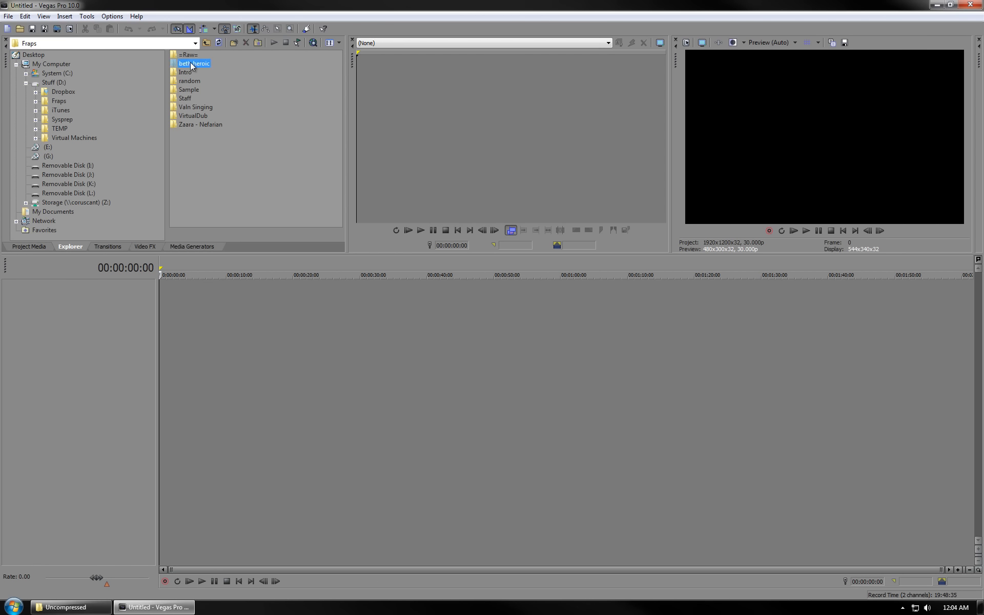
{"action": "double_click", "coordinate": [205, 54]}
{"action": "left_click", "coordinate": [214, 55]}
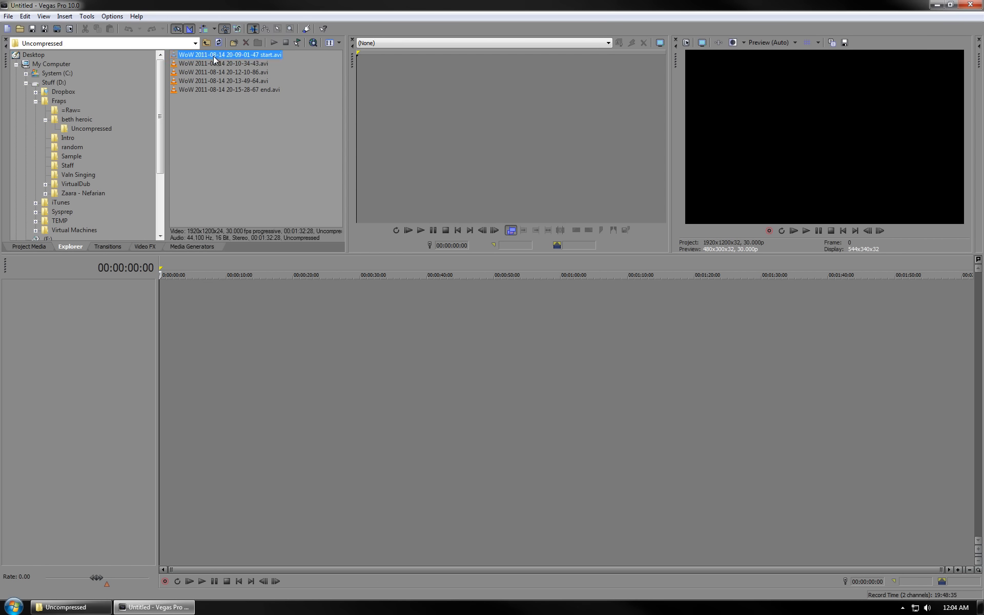
{"action": "left_click", "coordinate": [213, 90], "text": "shift"}
{"action": "right_click", "coordinate": [222, 59]}
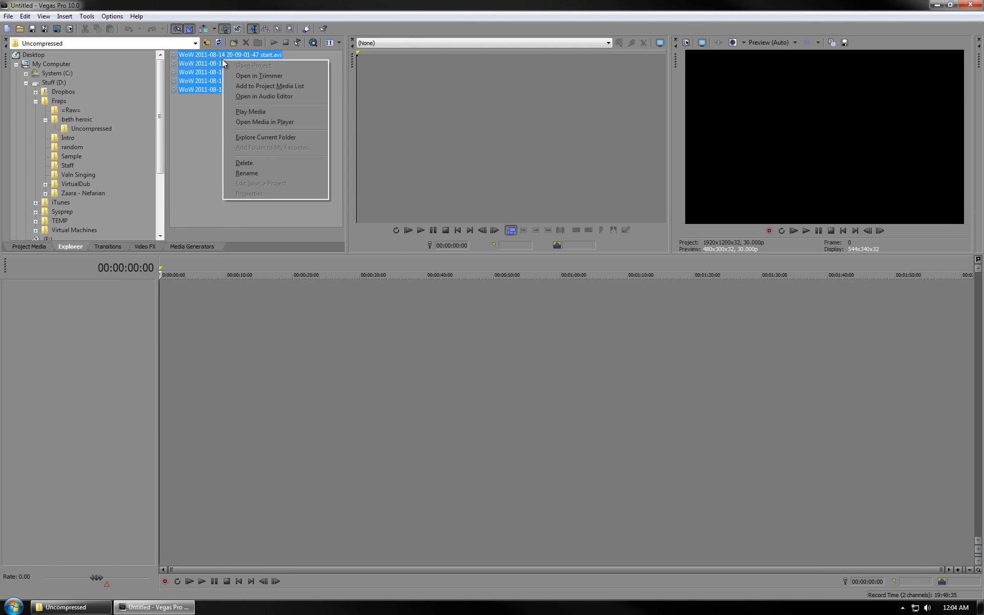
{"action": "left_click", "coordinate": [300, 85]}
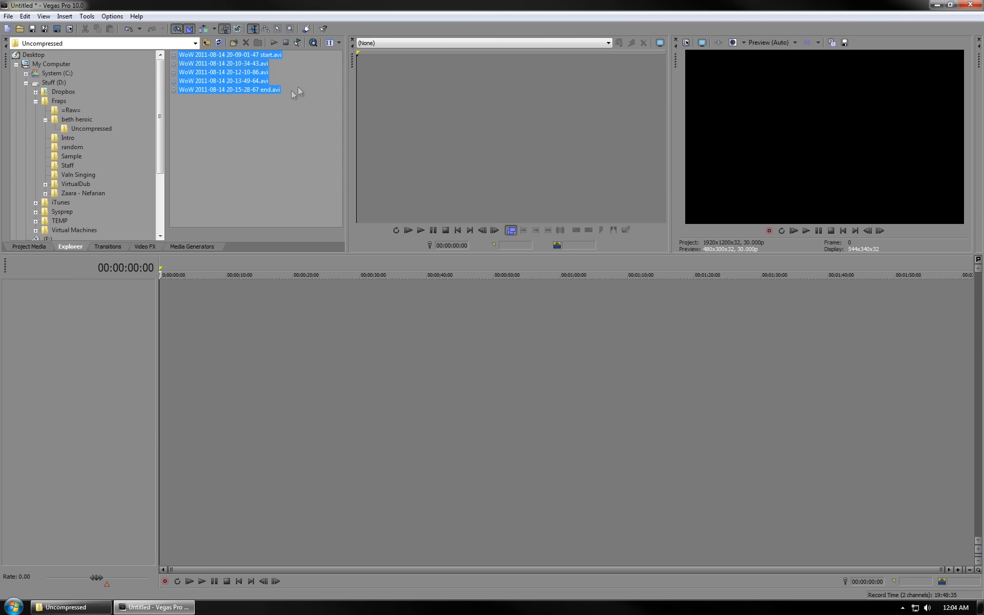
{"action": "left_click", "coordinate": [34, 247]}
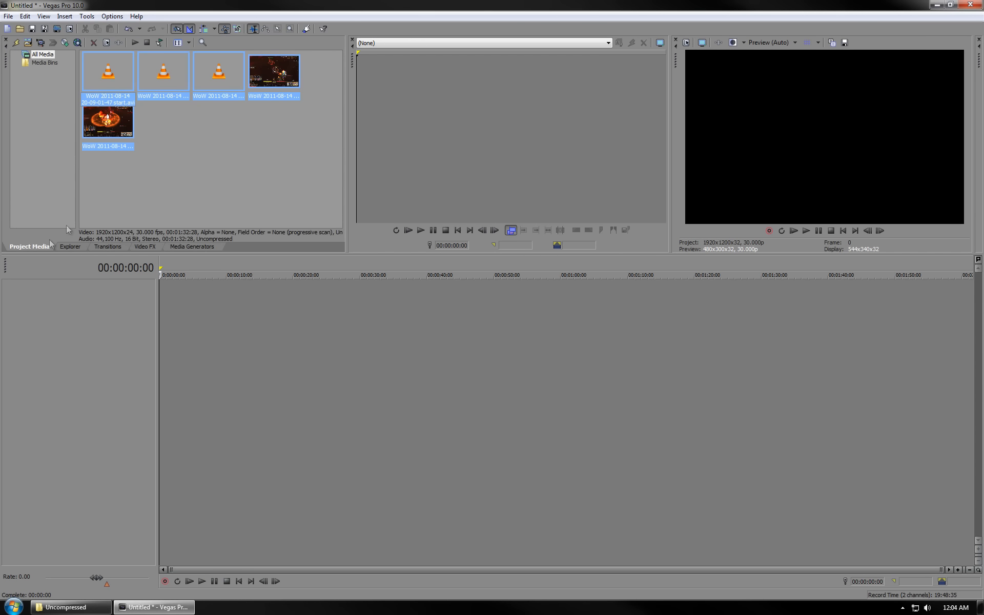
{"action": "right_click", "coordinate": [115, 76]}
{"action": "left_click", "coordinate": [144, 84]}
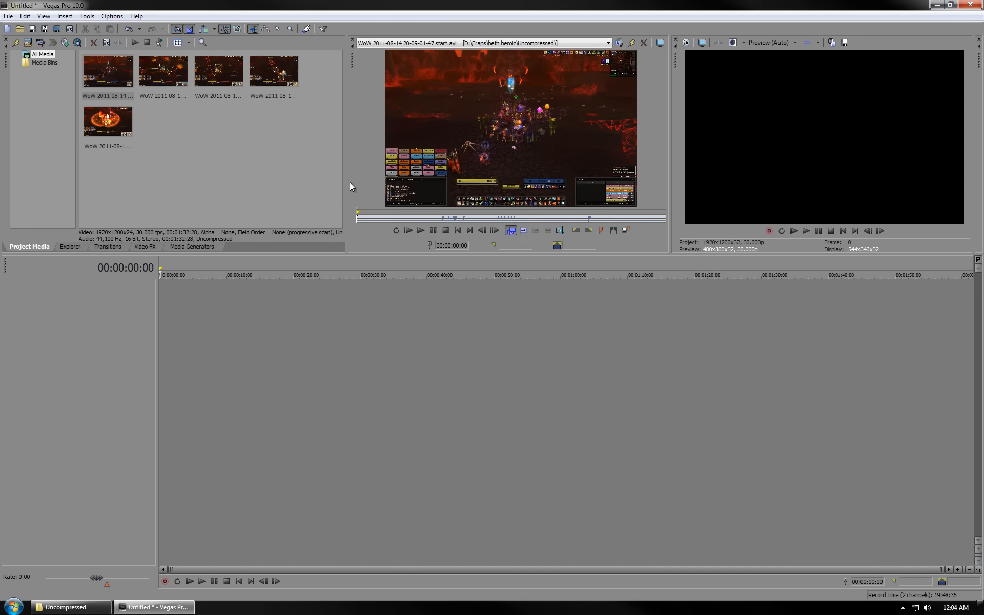
- Scrub through the start clip in the Trimmer and set its in point at 00:00:38:00
{"action": "left_click", "coordinate": [395, 218]}
{"action": "left_click", "coordinate": [417, 217]}
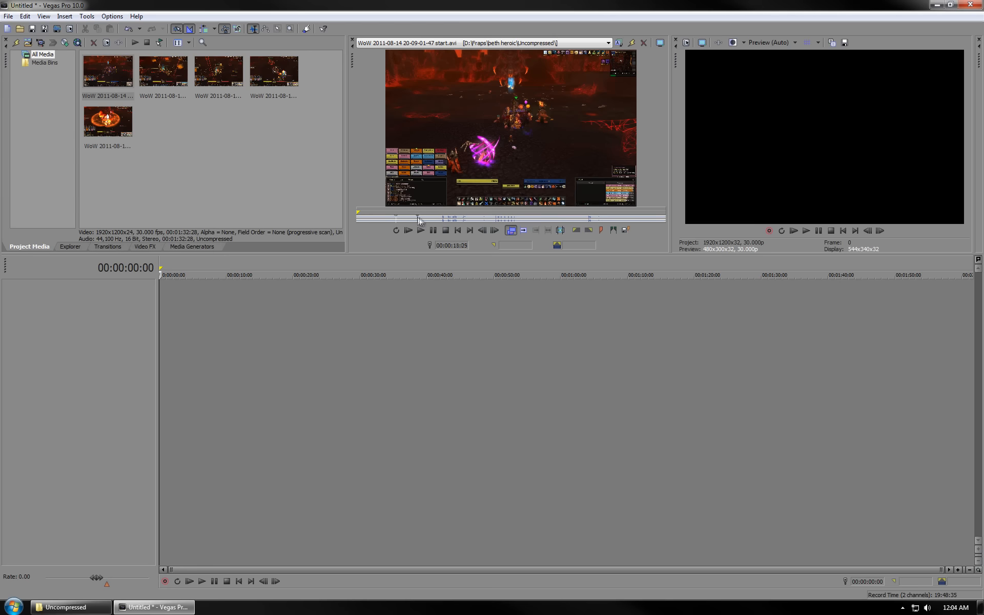
{"action": "left_click", "coordinate": [454, 217]}
{"action": "left_click_drag", "start_coordinate": [487, 219], "coordinate": [490, 219]}
{"action": "left_click", "coordinate": [517, 217]}
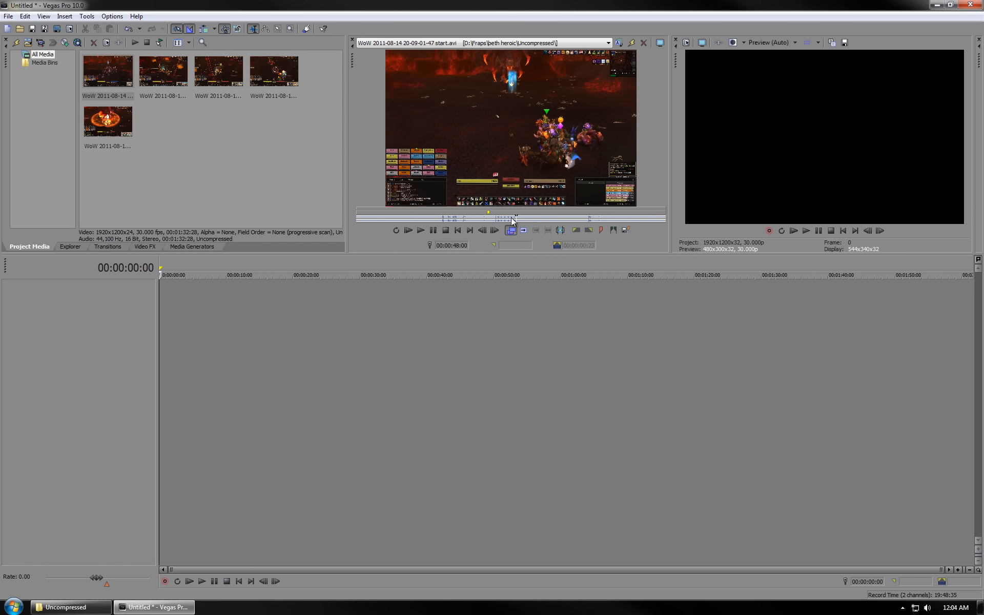
{"action": "left_click", "coordinate": [500, 218]}
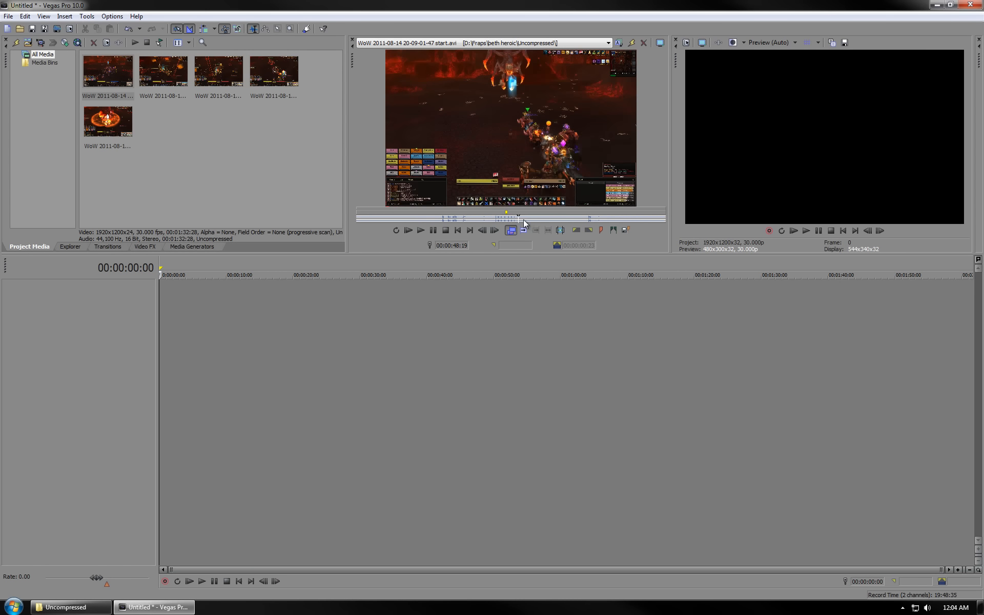
{"action": "left_click", "coordinate": [525, 219]}
{"action": "left_click", "coordinate": [499, 218]}
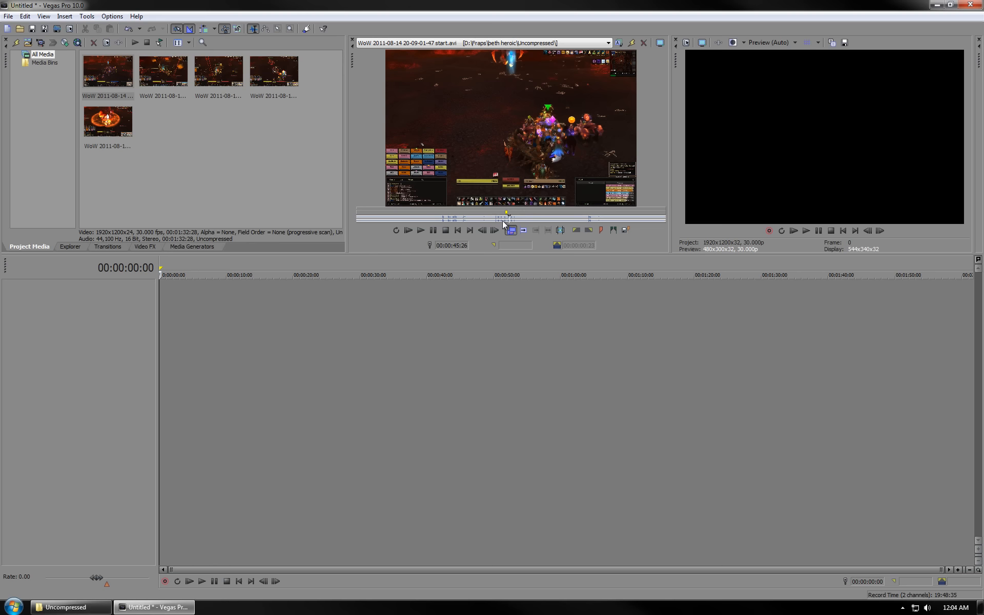
{"action": "left_click_drag", "start_coordinate": [491, 219], "coordinate": [483, 217]}
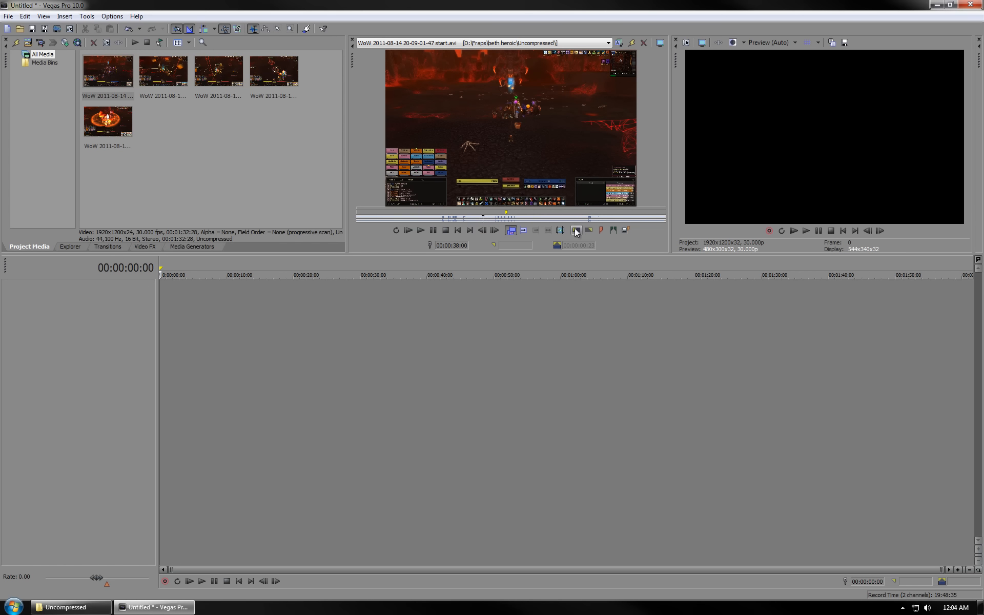
{"action": "key", "text": "i"}
- Set the out point at the clip's end and create a subclip with its default name
{"action": "left_click", "coordinate": [472, 232]}
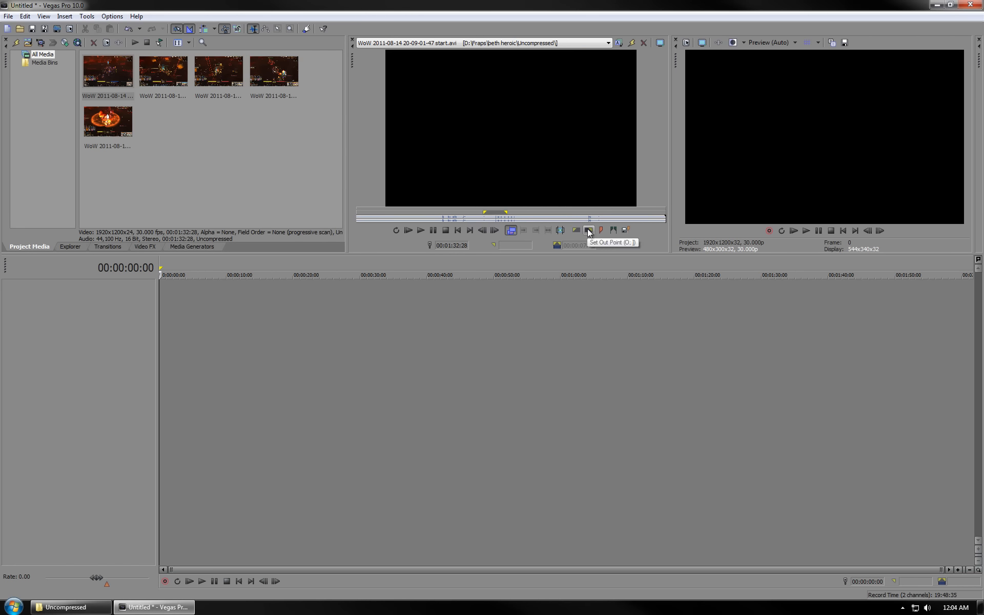
{"action": "key", "text": "o"}
{"action": "left_click", "coordinate": [561, 231]}
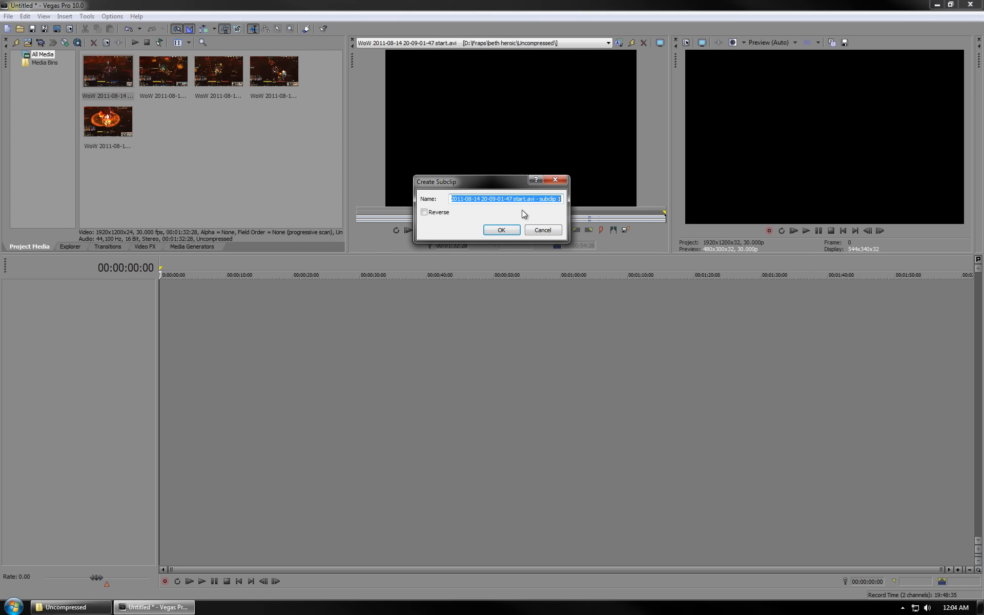
{"action": "left_click", "coordinate": [502, 231]}
- Place the subclip at the start of the timeline and add the three middle clips right after it
{"action": "left_click", "coordinate": [232, 160]}
{"action": "left_click_drag", "start_coordinate": [168, 77], "coordinate": [172, 307]}
{"action": "left_click", "coordinate": [222, 87]}
{"action": "left_click", "coordinate": [272, 82], "text": "ctrl"}
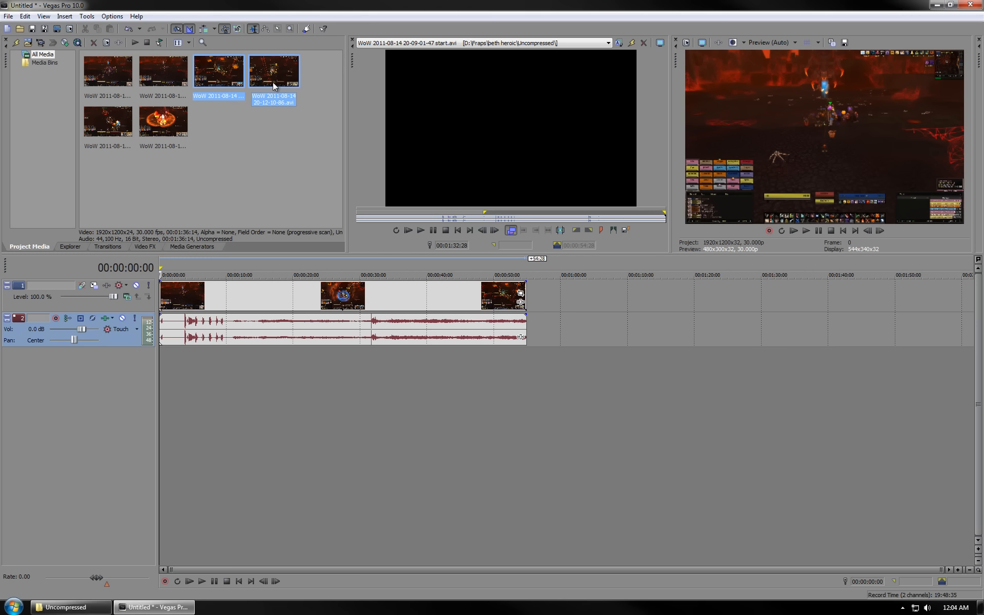
{"action": "left_click", "coordinate": [128, 131], "text": "ctrl"}
{"action": "left_click_drag", "start_coordinate": [210, 90], "coordinate": [532, 310]}
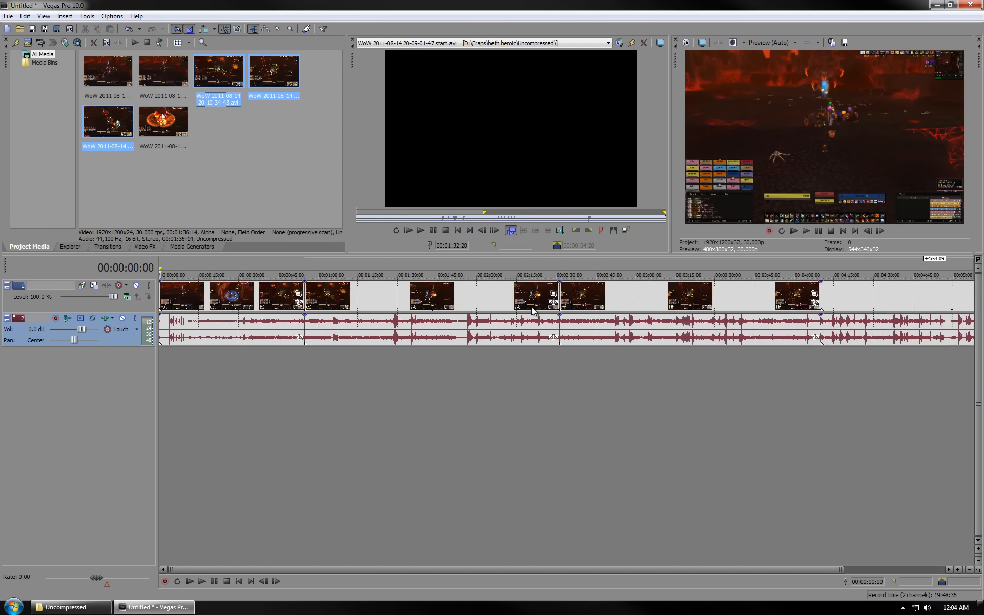
- Append the end clip to the end of the timeline and move the cursor to the timeline's end
{"action": "left_click", "coordinate": [170, 125]}
{"action": "left_click_drag", "start_coordinate": [169, 126], "coordinate": [973, 319]}
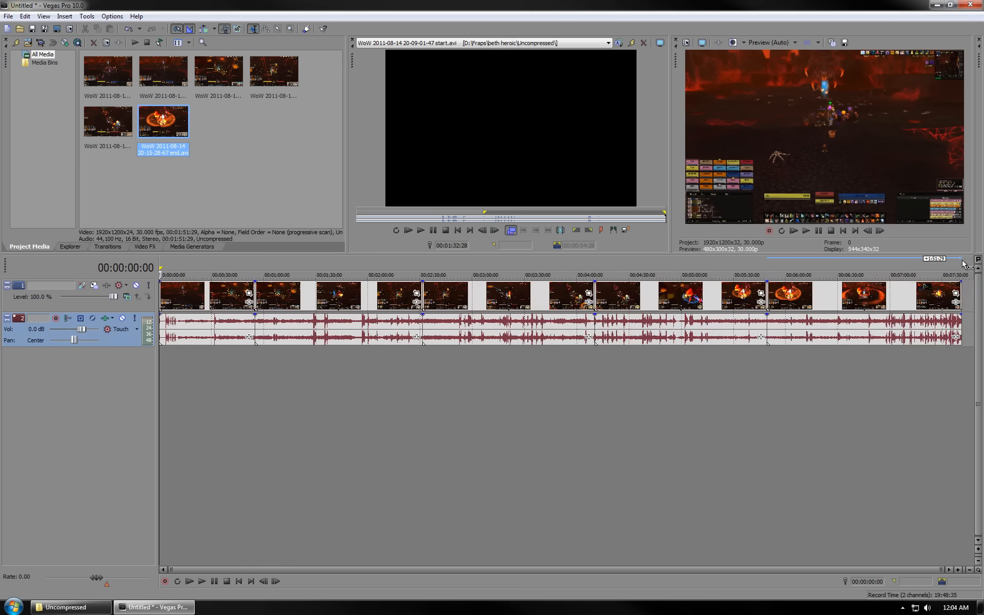
{"action": "left_click", "coordinate": [962, 275]}
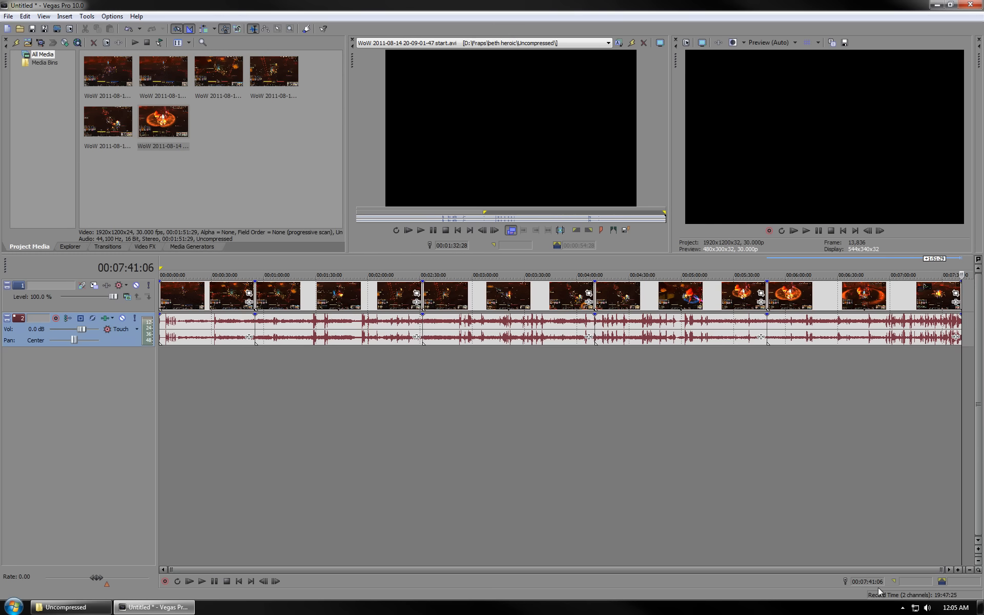
- Switch to iTunes by launching it from the desktop and minimizing Vegas
{"action": "left_click", "coordinate": [72, 248]}
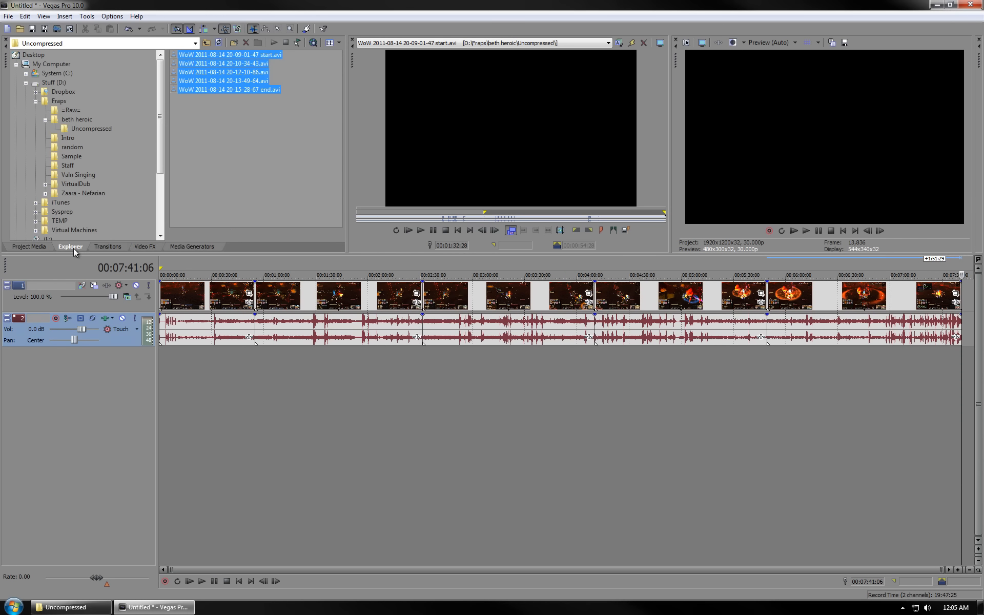
{"action": "left_click", "coordinate": [137, 609]}
{"action": "left_click", "coordinate": [838, 131]}
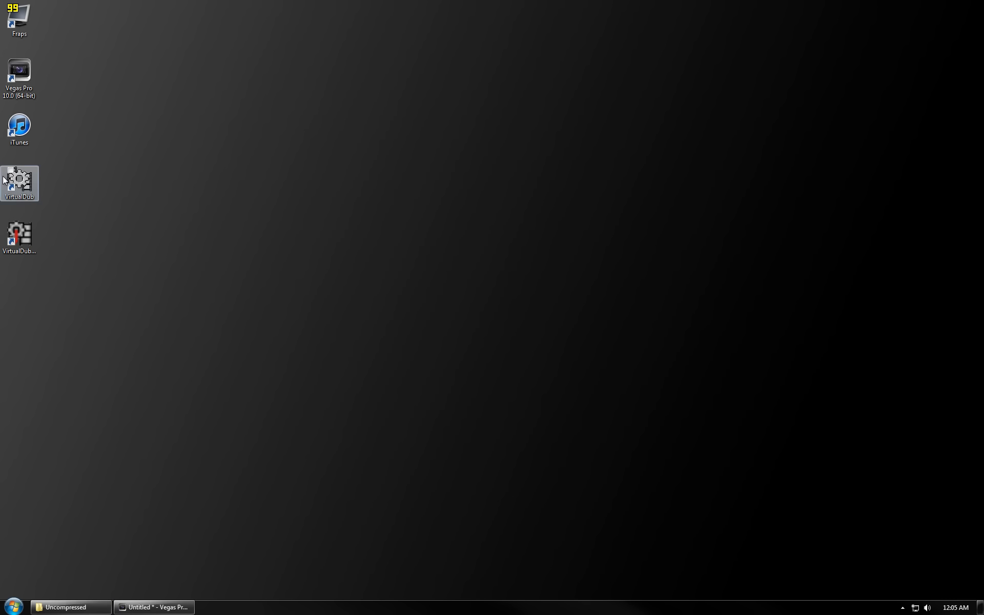
{"action": "double_click", "coordinate": [24, 137]}
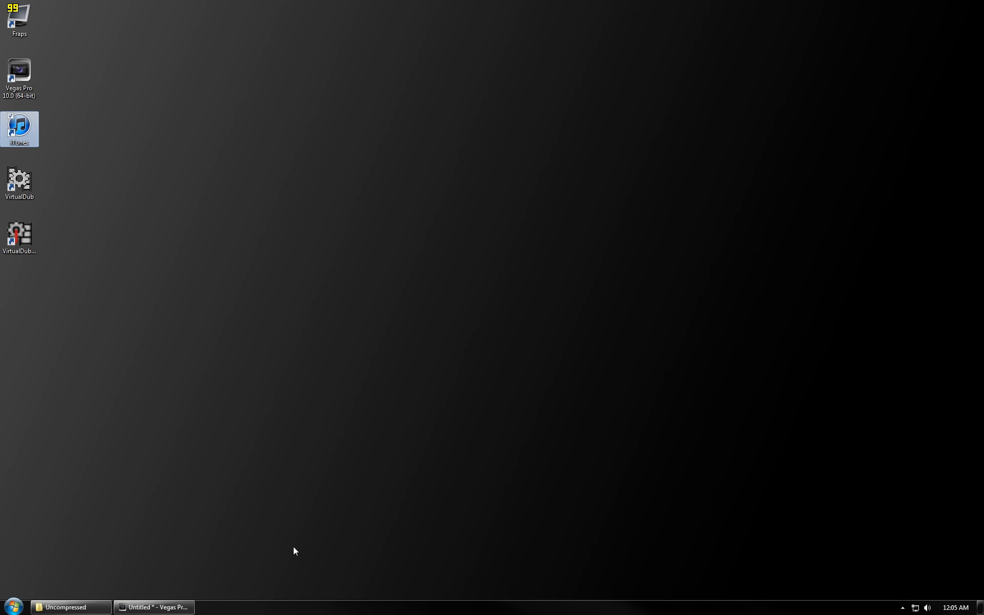
{"action": "left_click", "coordinate": [153, 612]}
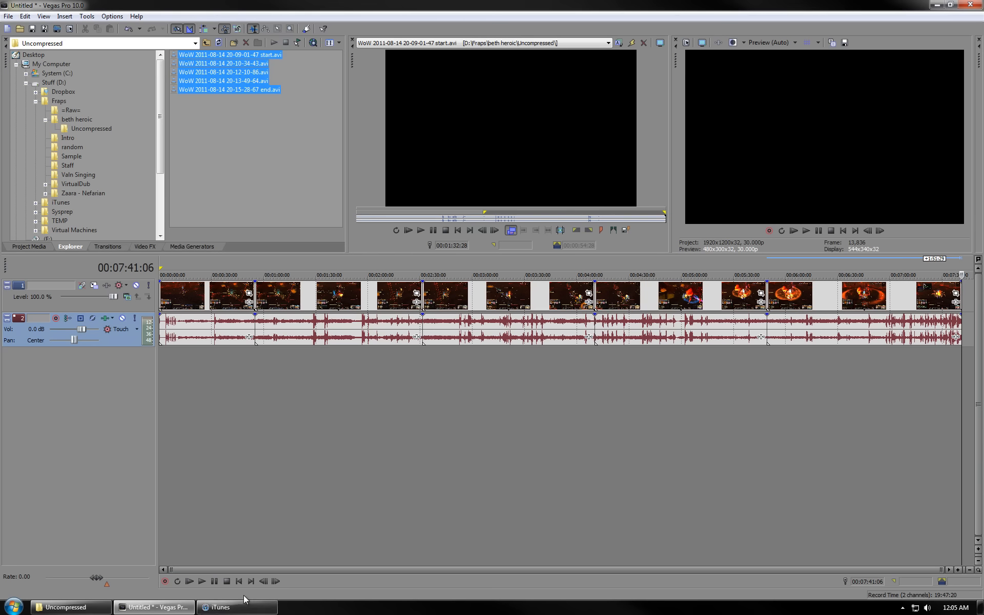
{"action": "left_click", "coordinate": [247, 607]}
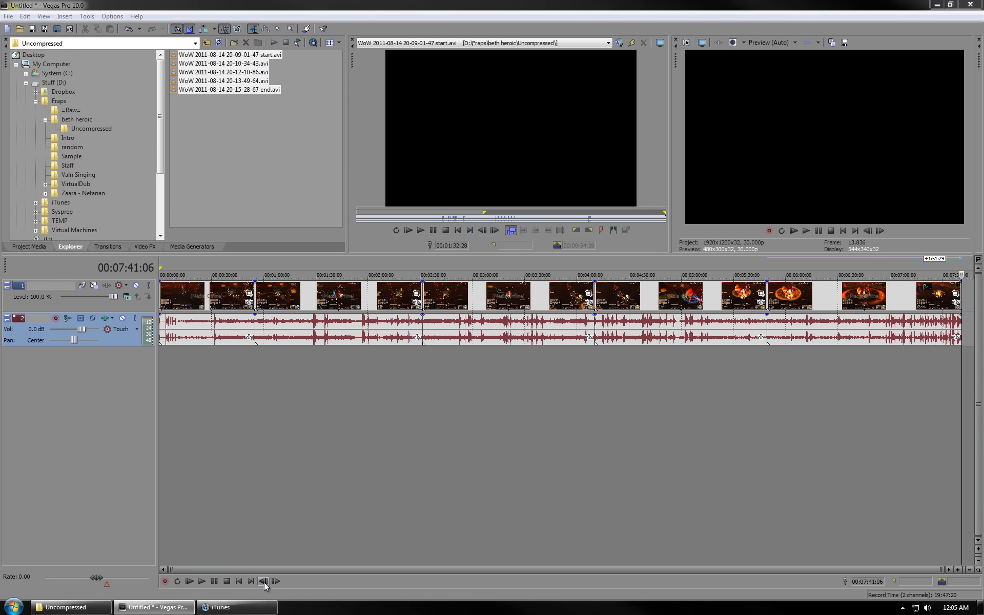
{"action": "left_click", "coordinate": [938, 4]}
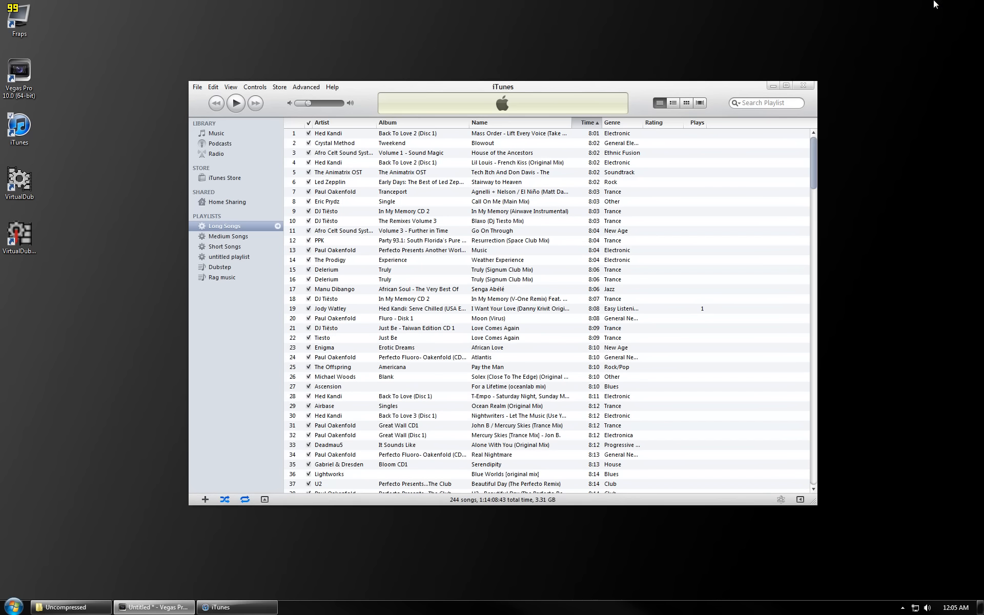
- Browse the Long Songs, Medium Songs and Short Songs playlists for background music
{"action": "left_click", "coordinate": [241, 236]}
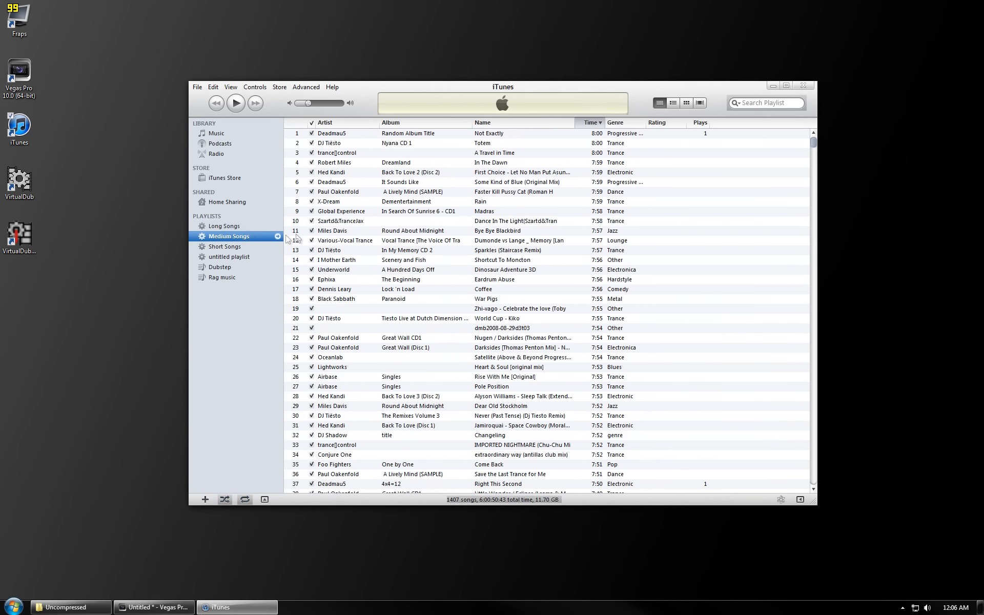
{"action": "left_click", "coordinate": [240, 228]}
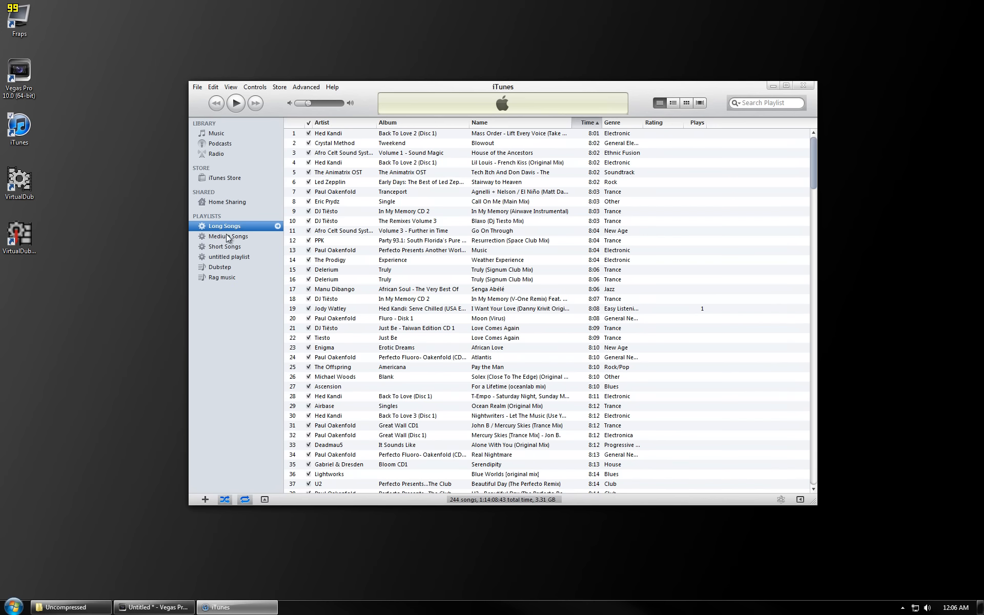
{"action": "left_click", "coordinate": [332, 241]}
{"action": "left_click", "coordinate": [350, 223]}
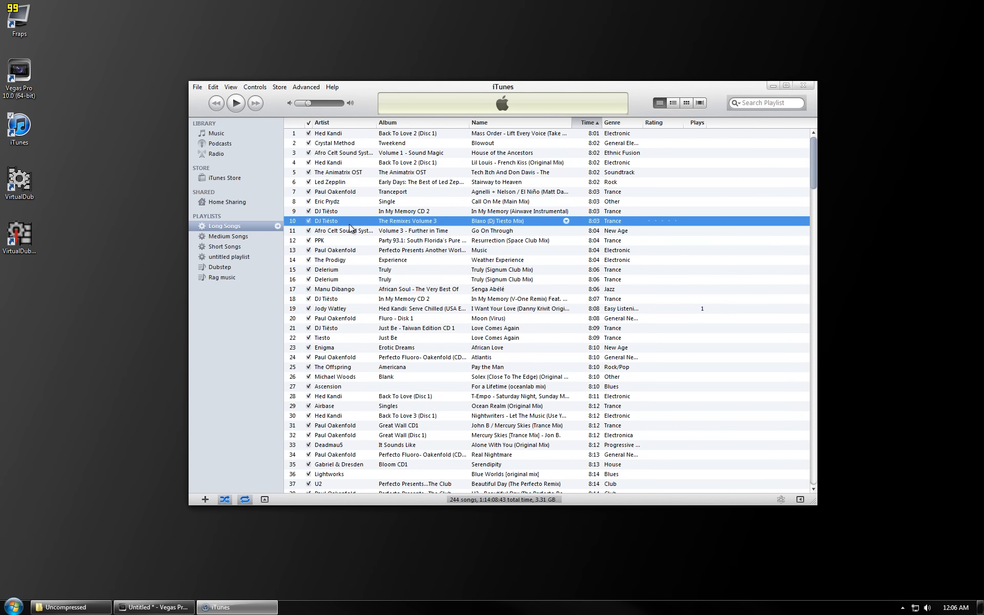
{"action": "left_click", "coordinate": [228, 247]}
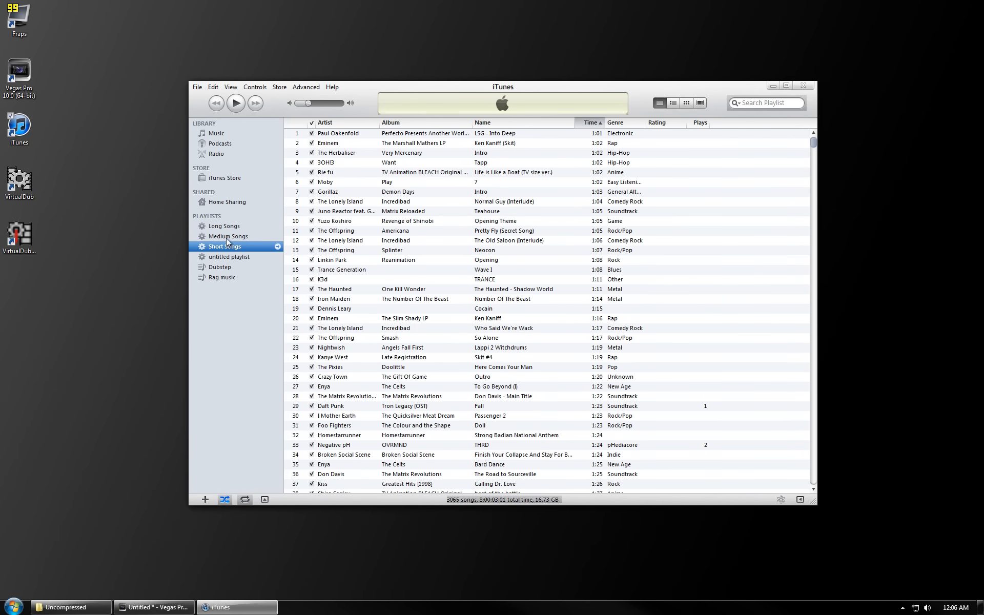
{"action": "left_click", "coordinate": [225, 235]}
{"action": "left_click", "coordinate": [229, 228]}
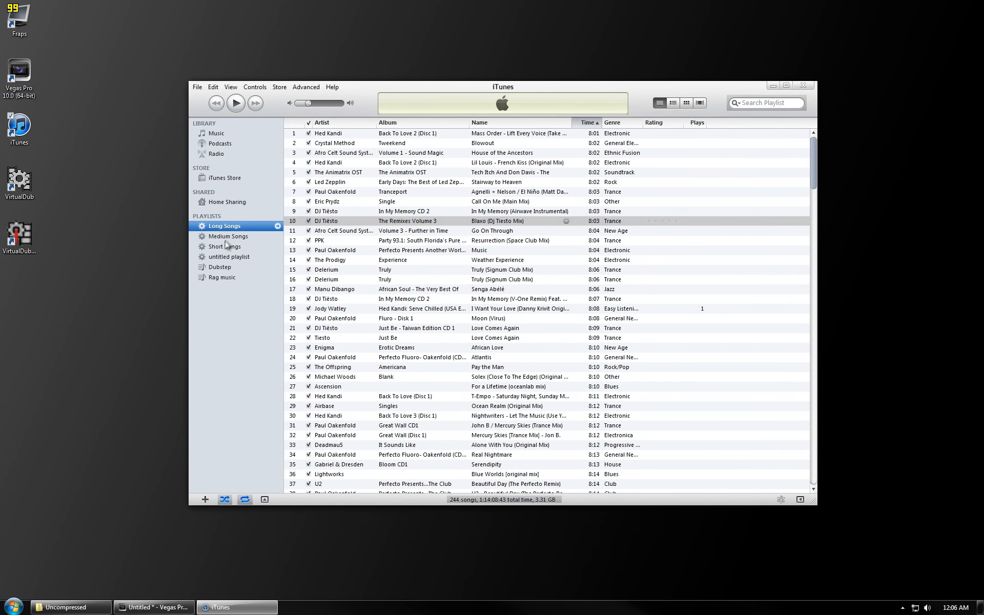
- Open the Short Songs smart playlist rules to examine them, then close the dialog with Cancel
{"action": "right_click", "coordinate": [224, 246]}
{"action": "left_click", "coordinate": [253, 270]}
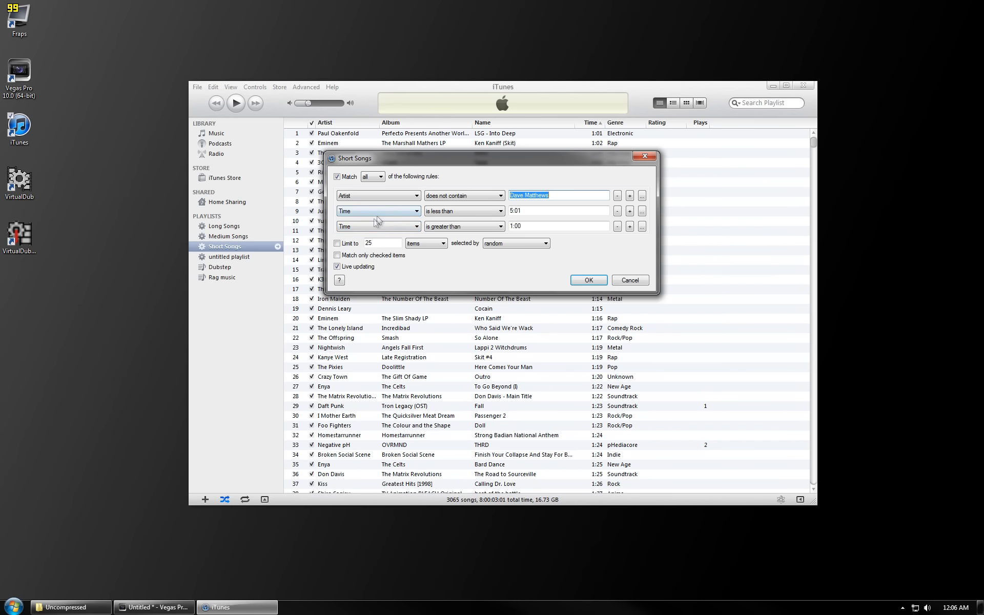
{"action": "left_click_drag", "start_coordinate": [524, 227], "coordinate": [505, 213]}
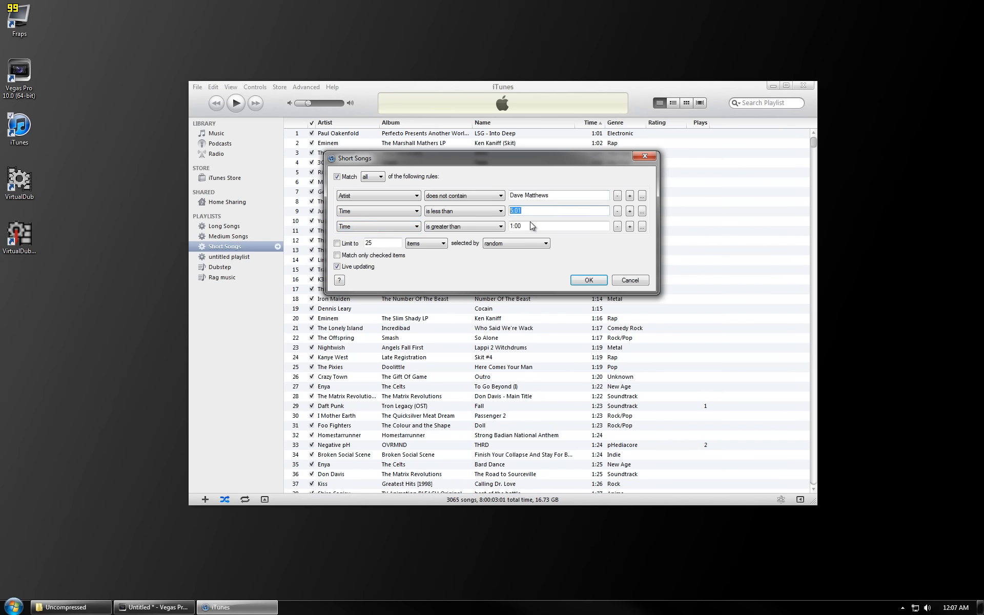
{"action": "left_click", "coordinate": [630, 281]}
- Compare the Medium Songs and Long Songs playlists, scrolling through the Long Songs track list
{"action": "left_click", "coordinate": [219, 237]}
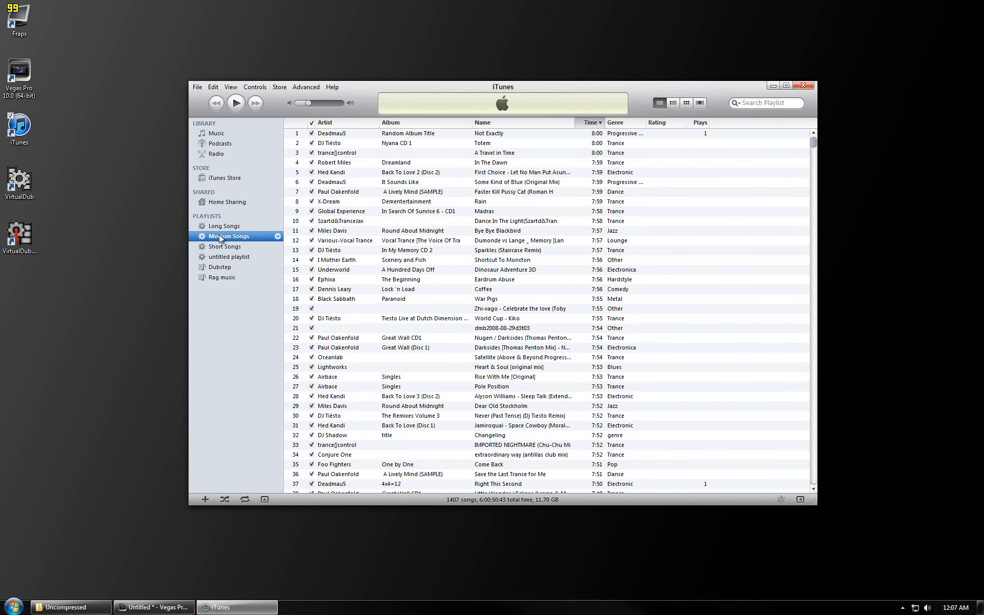
{"action": "left_click", "coordinate": [227, 226]}
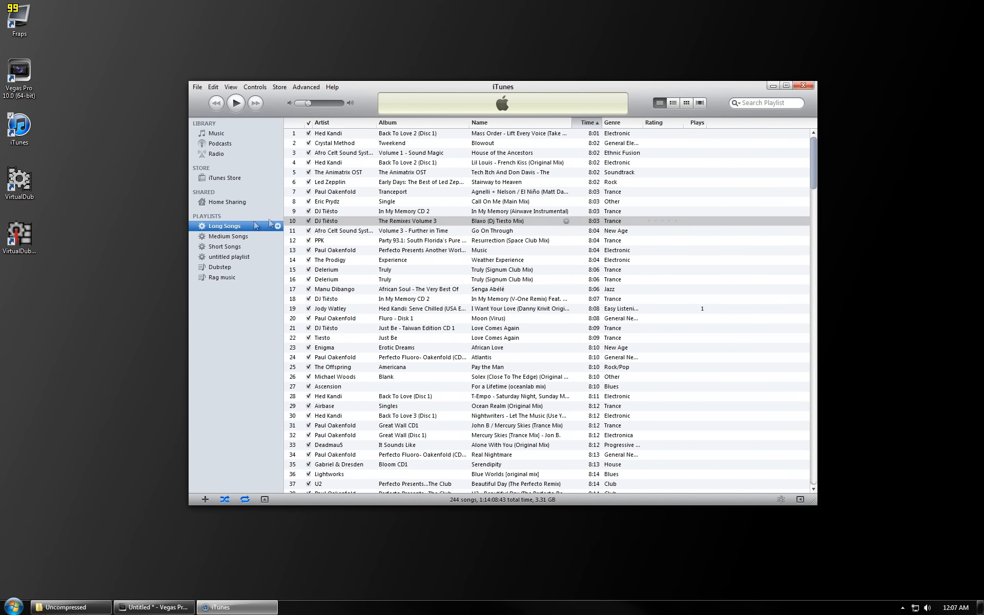
{"action": "scroll", "coordinate": [539, 256], "scroll_direction": "down", "scroll_amount": 20}
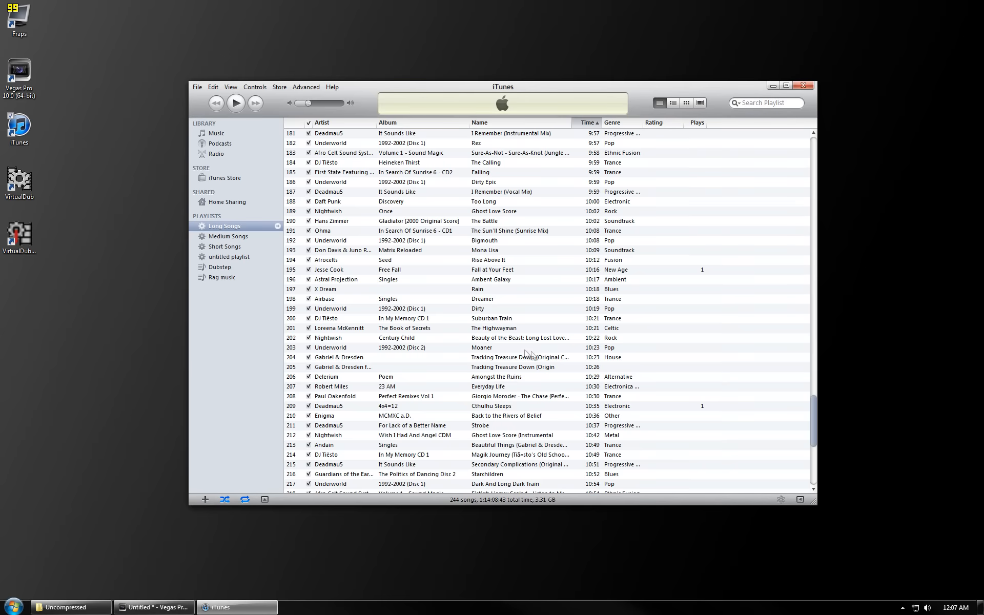
{"action": "left_click", "coordinate": [530, 488]}
{"action": "scroll", "coordinate": [516, 468], "scroll_direction": "up", "scroll_amount": 20}
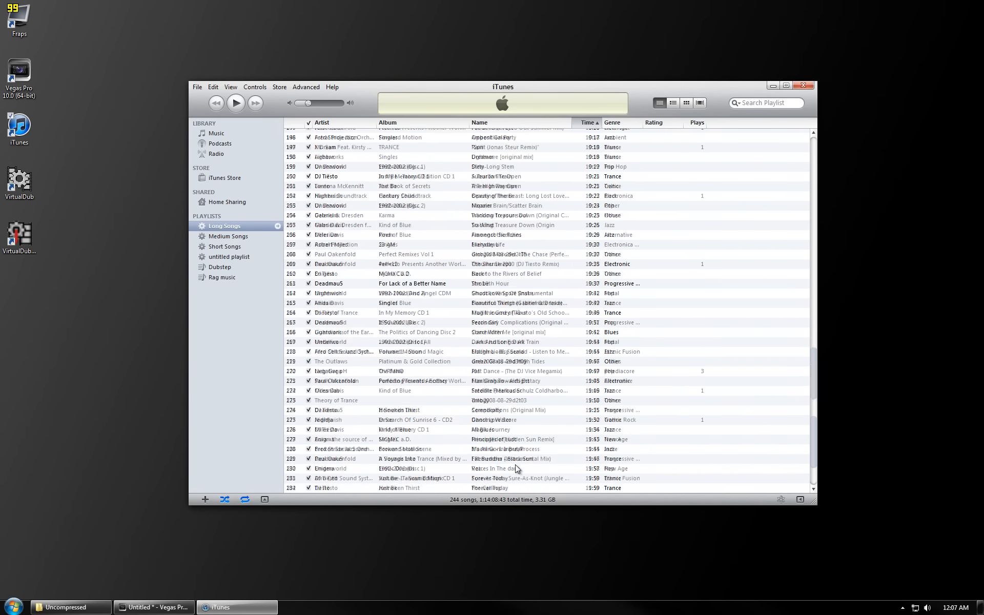
{"action": "left_click", "coordinate": [243, 239]}
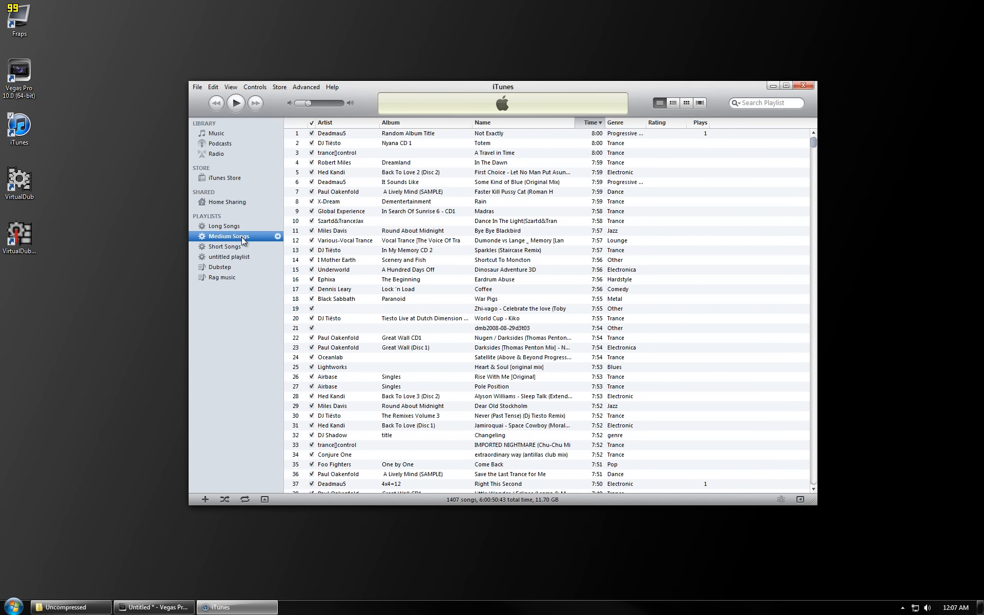
- Minimize iTunes and switch back to the Vegas Pro project
{"action": "left_click", "coordinate": [429, 348]}
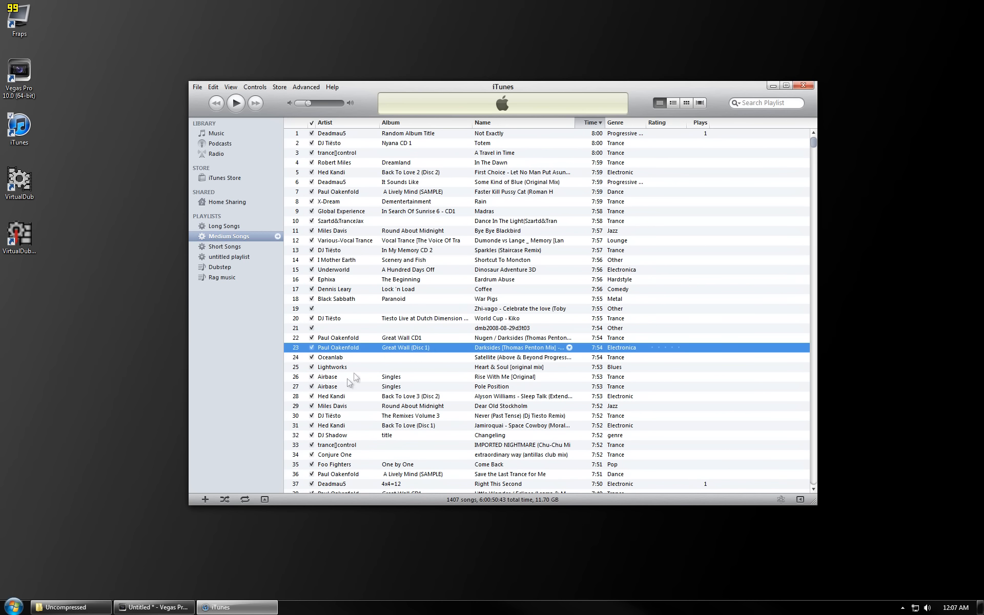
{"action": "left_click", "coordinate": [773, 85]}
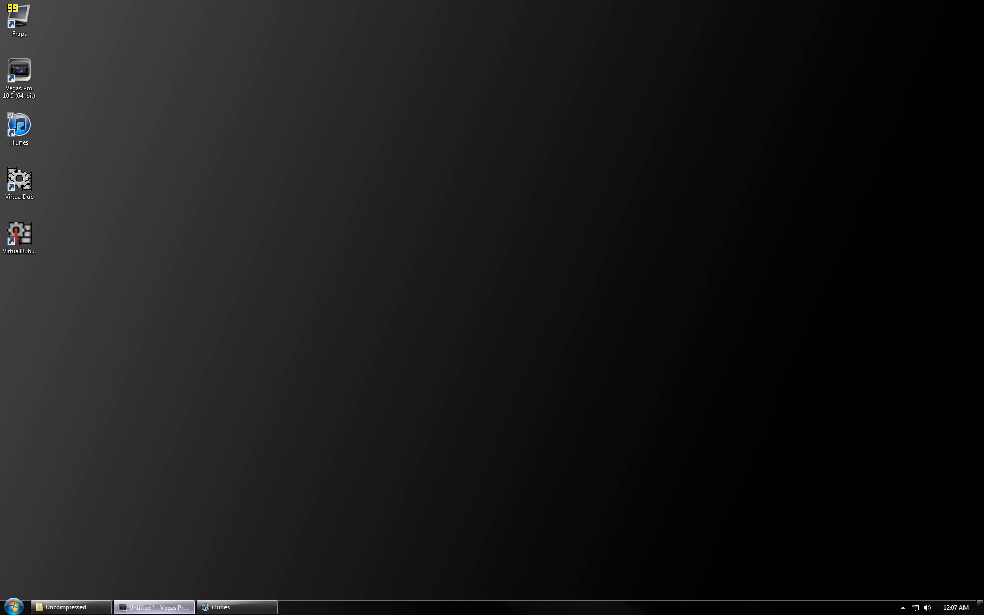
{"action": "left_click", "coordinate": [153, 607]}
- Browse the Explorer to the iTunes Music folder, Theory of Trance, Unknown Album, and add Underworld.mp3 to the project media
{"action": "left_click", "coordinate": [45, 119]}
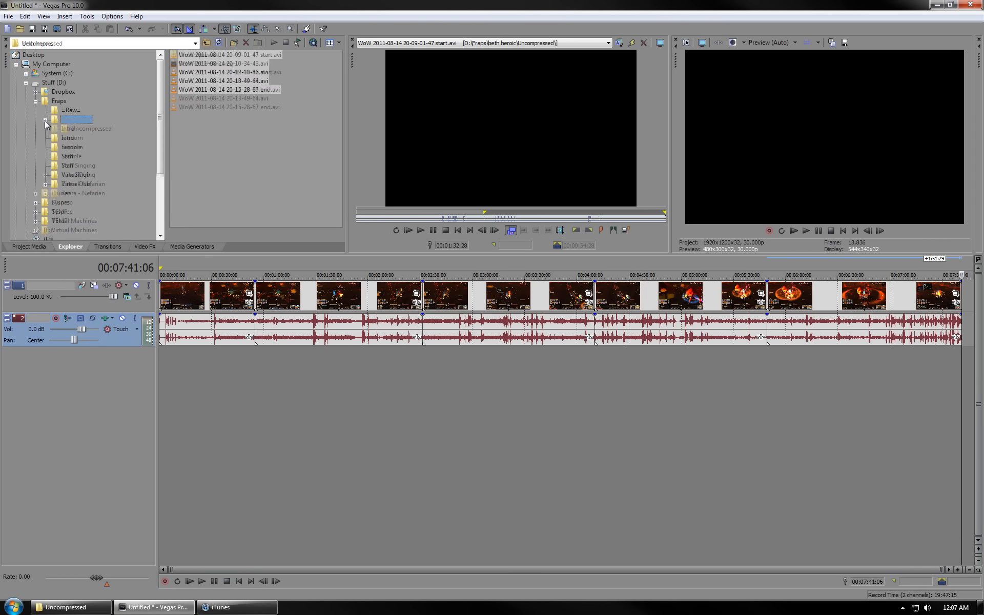
{"action": "left_click", "coordinate": [35, 193]}
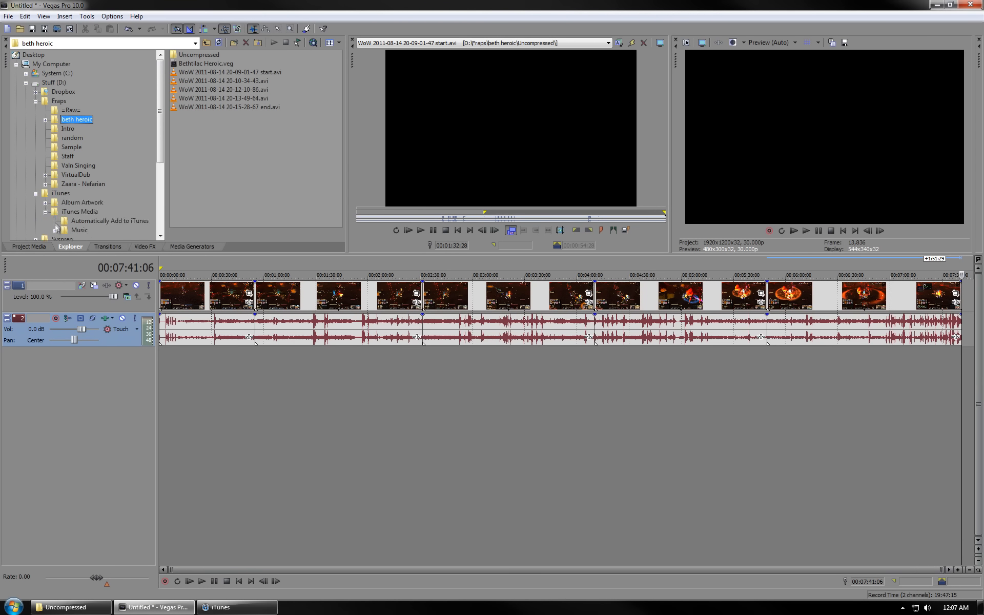
{"action": "left_click", "coordinate": [55, 229]}
{"action": "left_click", "coordinate": [77, 221]}
{"action": "scroll", "coordinate": [96, 205], "scroll_direction": "down", "scroll_amount": 20}
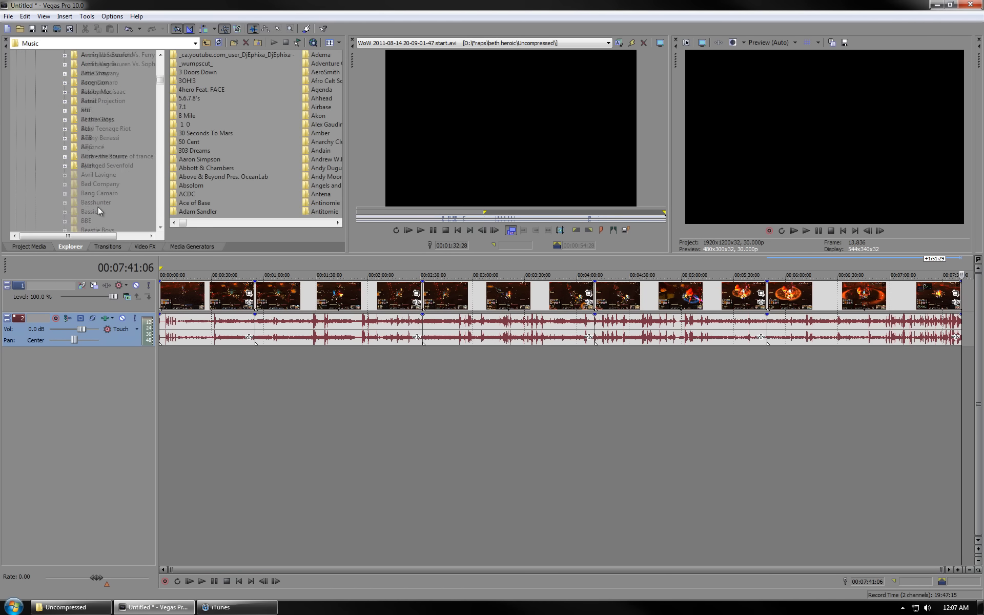
{"action": "scroll", "coordinate": [93, 204], "scroll_direction": "down", "scroll_amount": 12}
{"action": "key", "text": "t"}
{"action": "scroll", "coordinate": [93, 203], "scroll_direction": "down", "scroll_amount": 18}
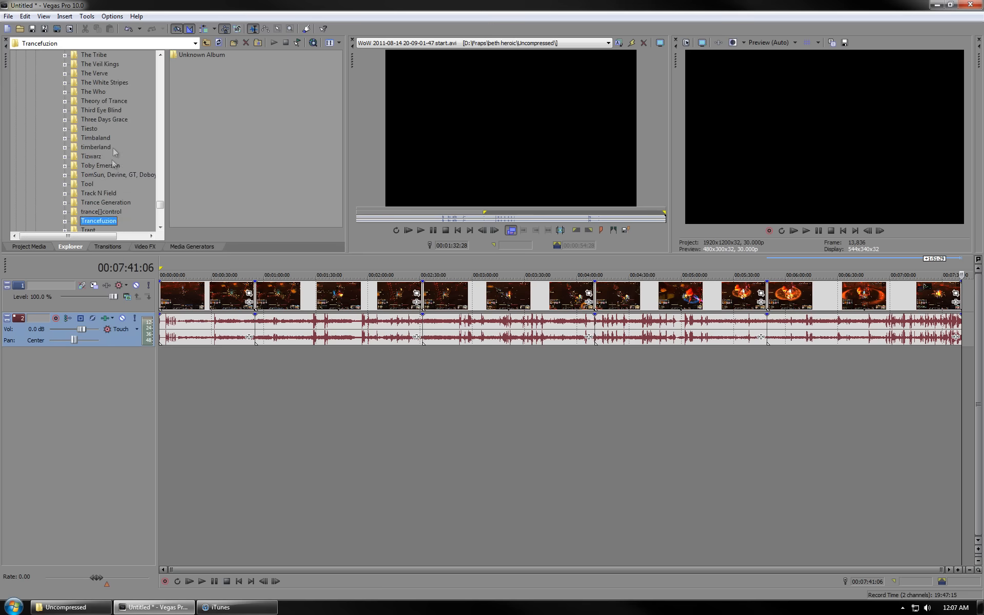
{"action": "left_click", "coordinate": [119, 102]}
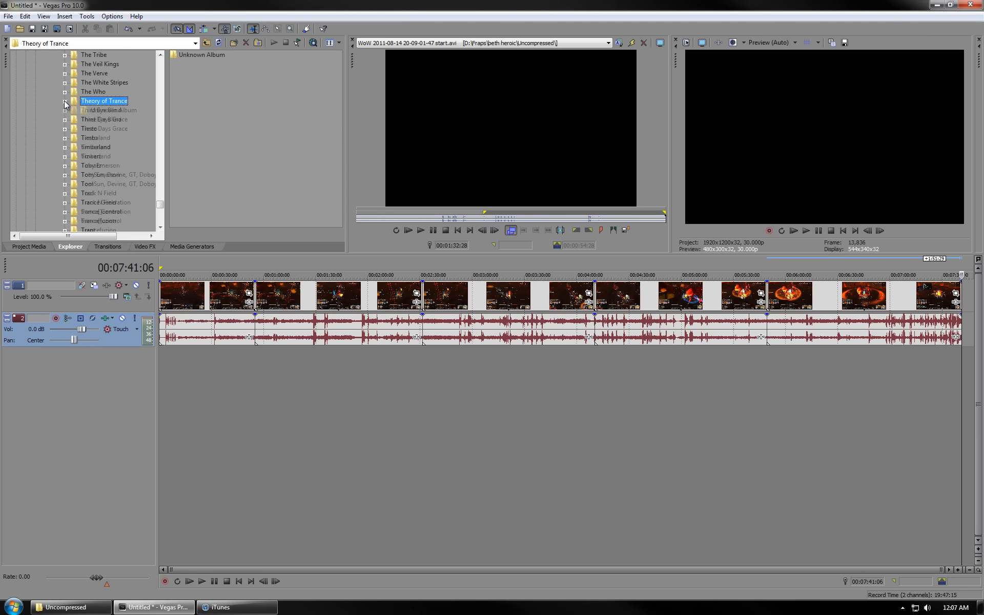
{"action": "left_click", "coordinate": [93, 111]}
{"action": "left_click", "coordinate": [299, 116]}
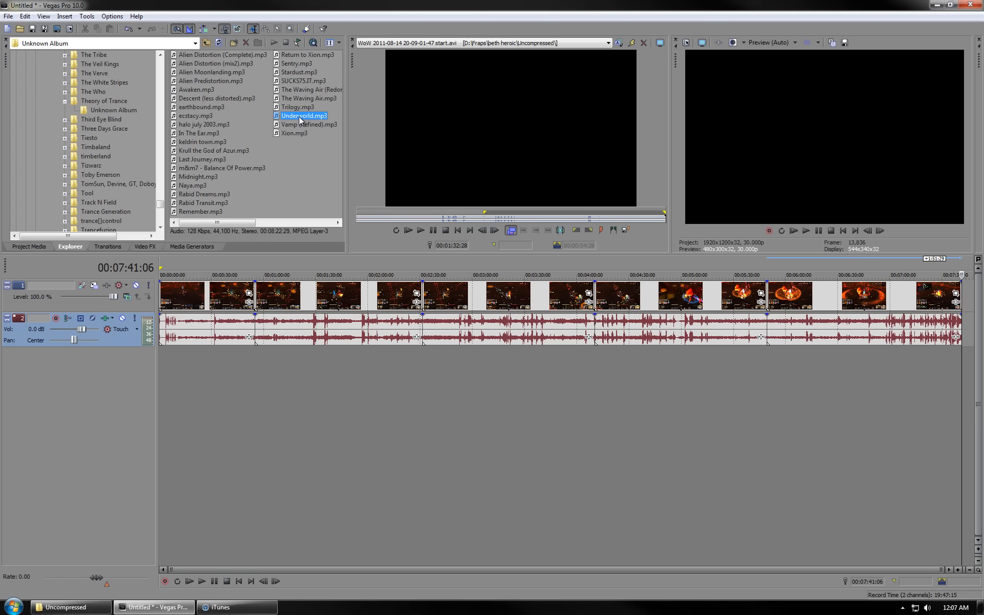
{"action": "right_click", "coordinate": [300, 116]}
{"action": "left_click", "coordinate": [335, 142]}
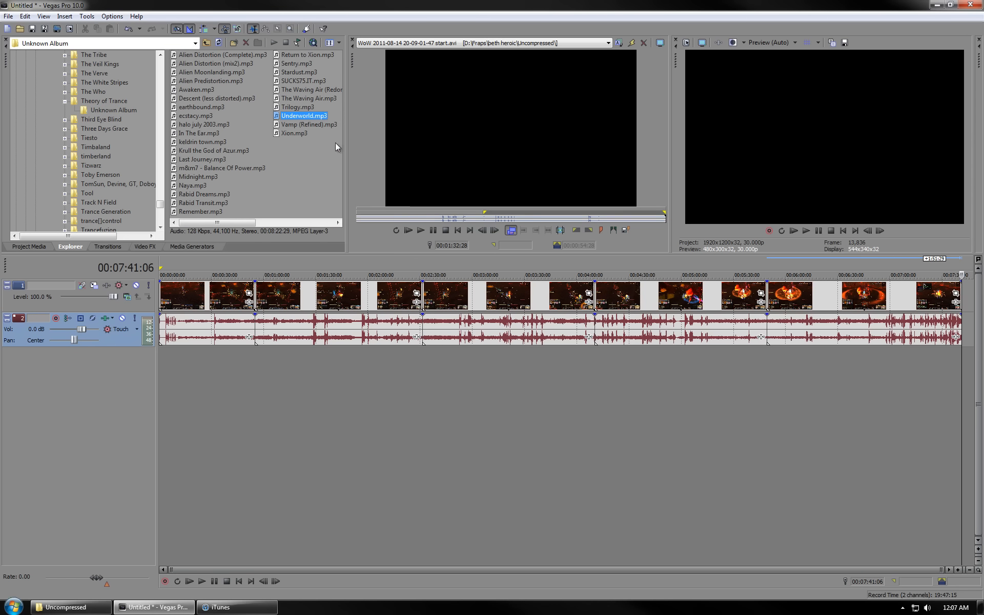
{"action": "left_click", "coordinate": [28, 247]}
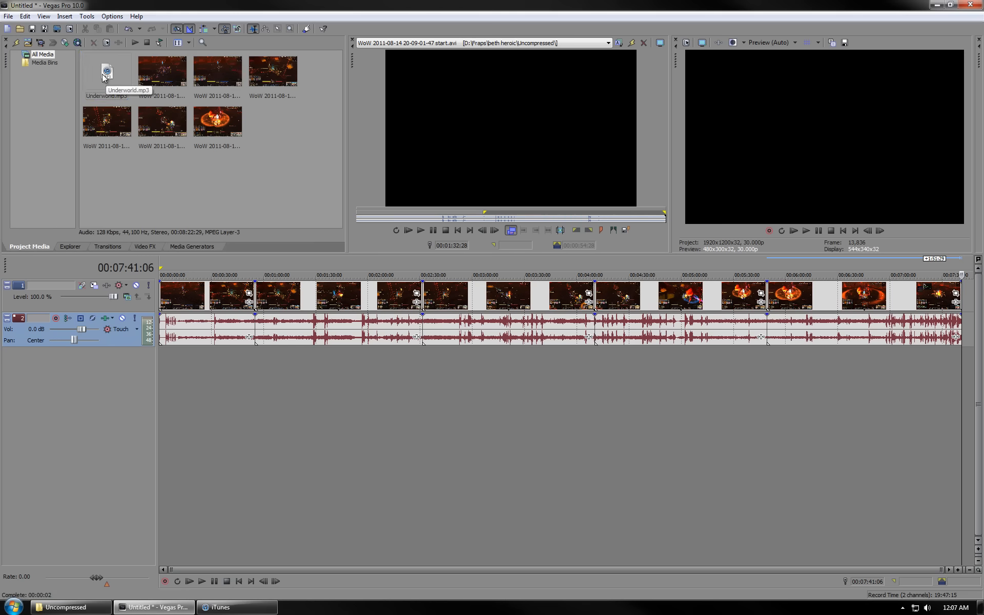
- Delete the original game audio track from the timeline
{"action": "left_click", "coordinate": [176, 365]}
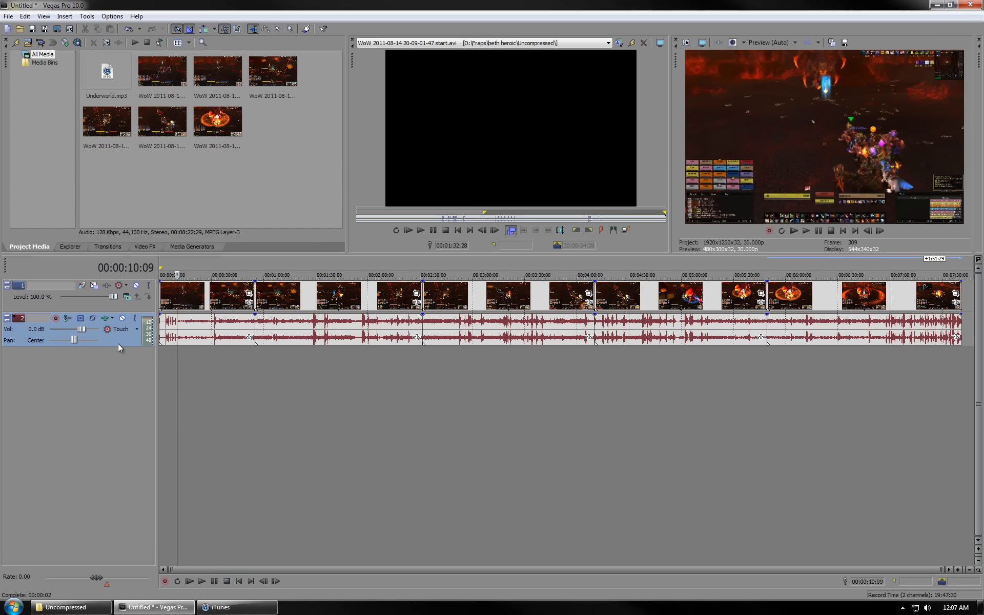
{"action": "right_click", "coordinate": [117, 343]}
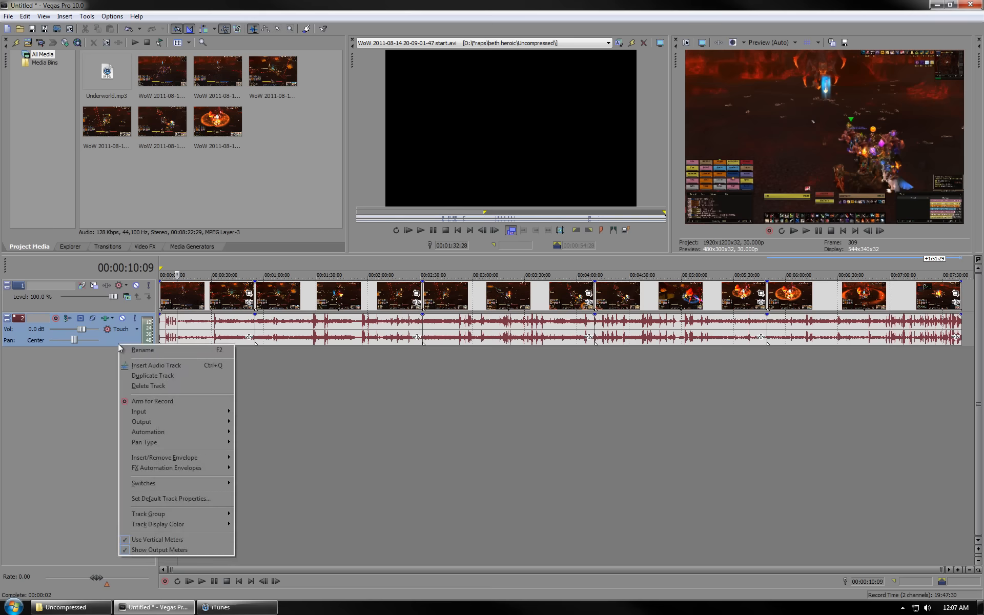
{"action": "left_click", "coordinate": [165, 386]}
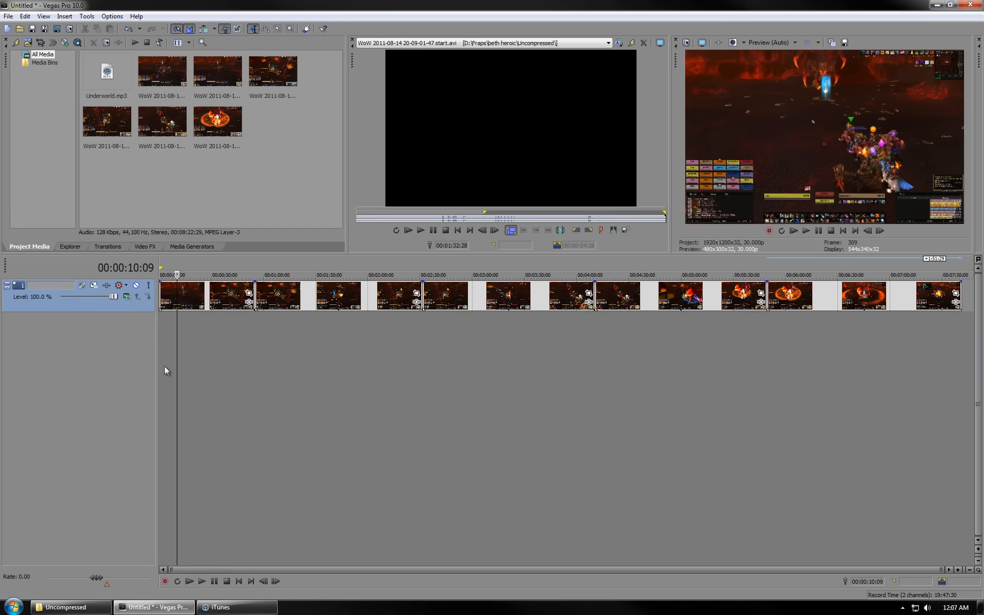
- Place Underworld.mp3 on a new audio track and trim its end to line up with the end of the video
{"action": "left_click_drag", "start_coordinate": [106, 71], "coordinate": [165, 333]}
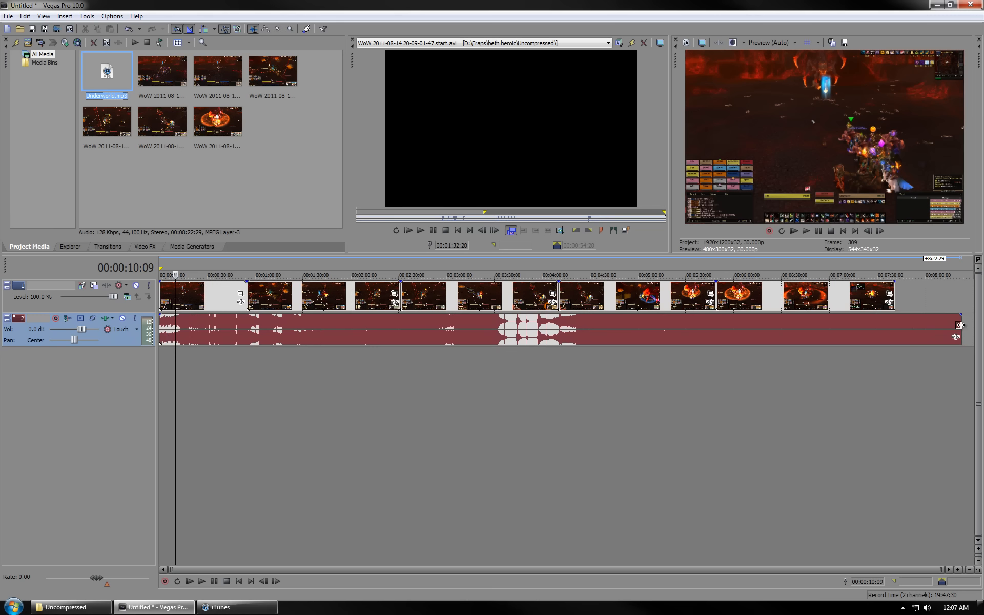
{"action": "left_click_drag", "start_coordinate": [960, 325], "coordinate": [894, 325]}
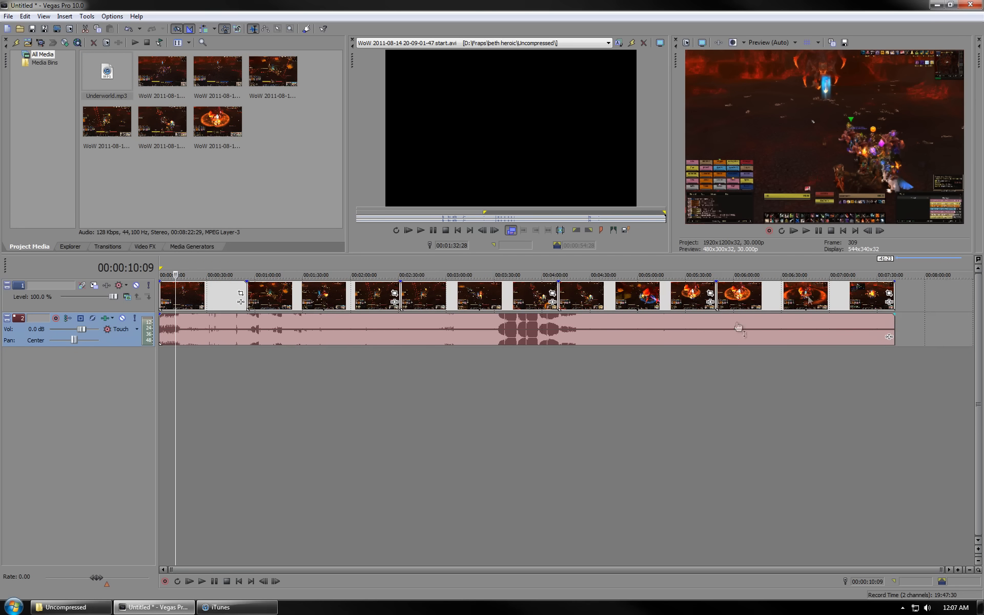
- Add a 1-second fade-in to the start of the music and change its fade curve type
{"action": "left_click", "coordinate": [167, 263]}
{"action": "scroll", "coordinate": [166, 277], "scroll_direction": "up", "scroll_amount": 10}
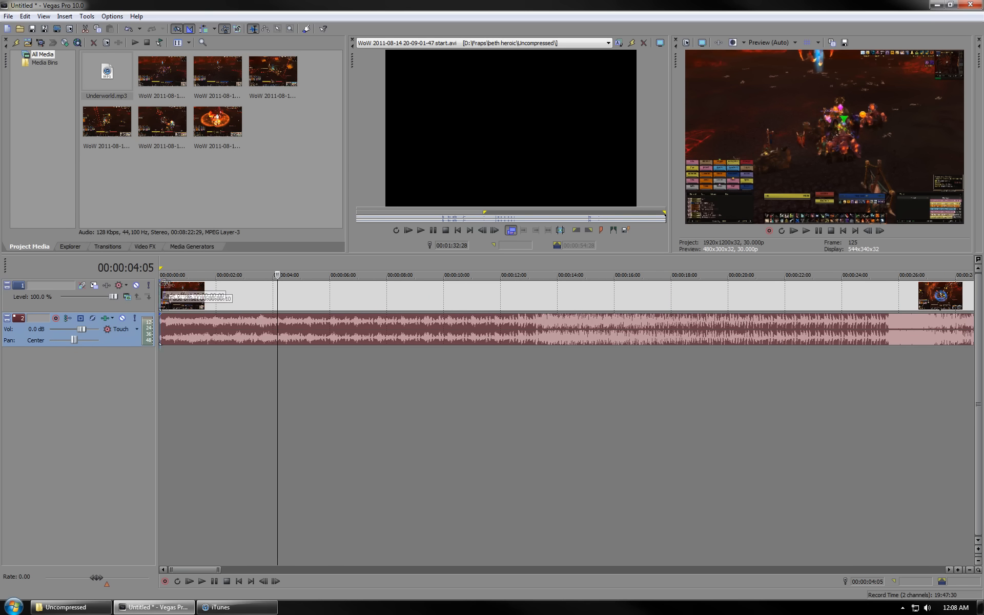
{"action": "left_click_drag", "start_coordinate": [166, 284], "coordinate": [186, 326]}
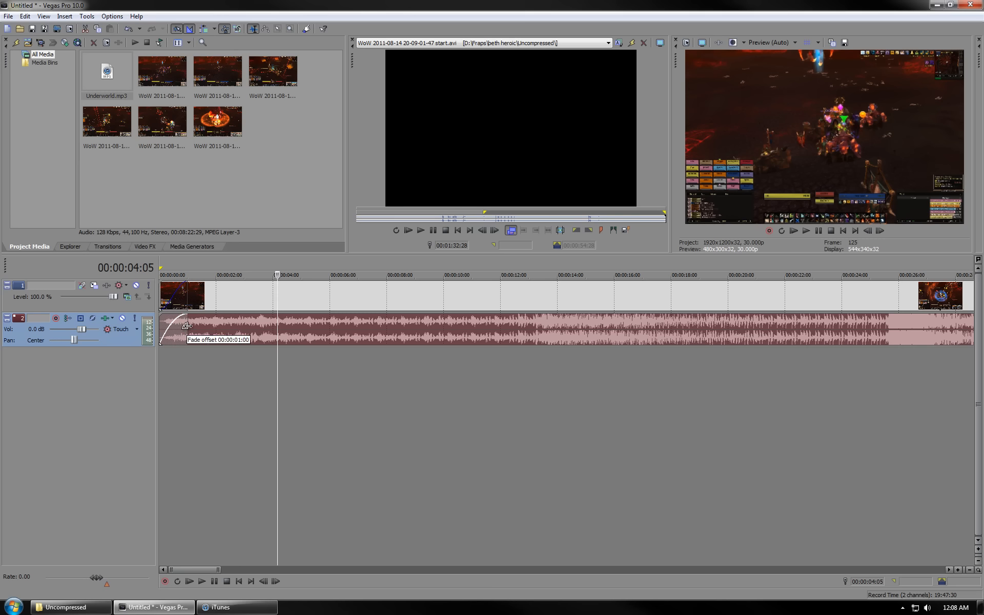
{"action": "right_click", "coordinate": [185, 327]}
{"action": "mouse_move", "coordinate": [221, 333]}
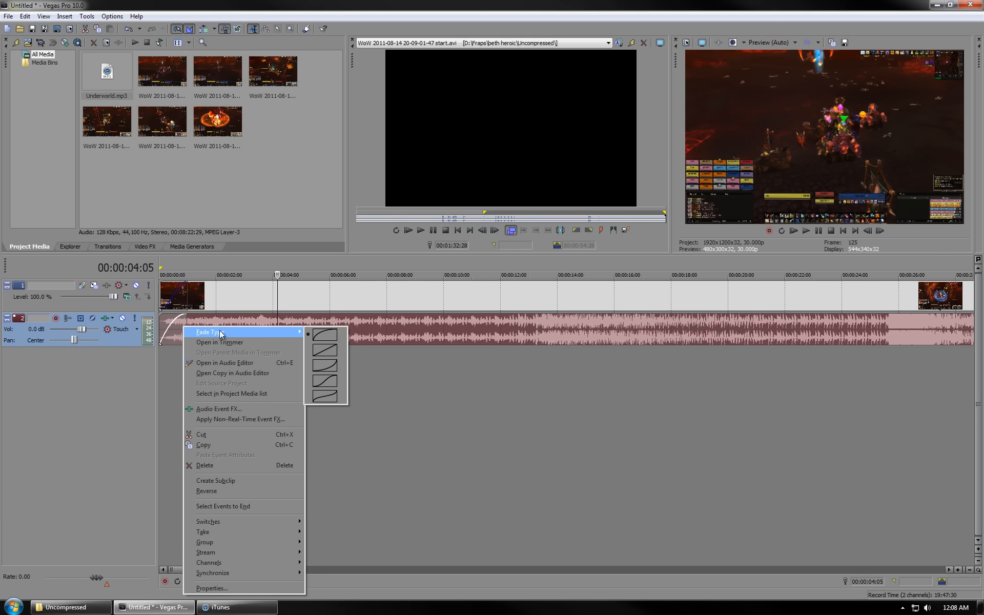
{"action": "left_click", "coordinate": [325, 381]}
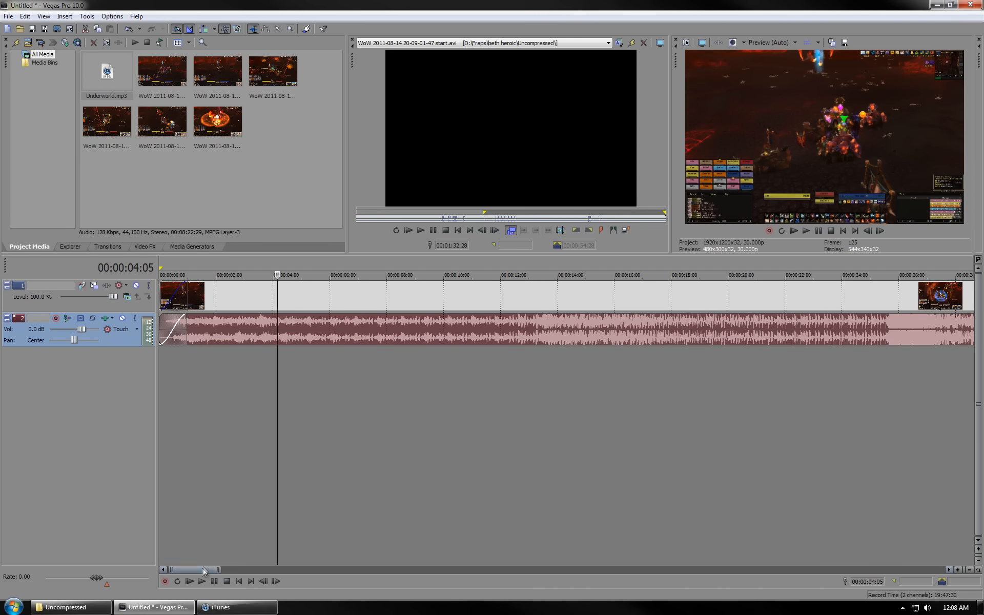
- Zoom to the end of the timeline and step frame by frame to find where the ending fade should start
{"action": "double_click", "coordinate": [204, 569]}
{"action": "left_click", "coordinate": [885, 296]}
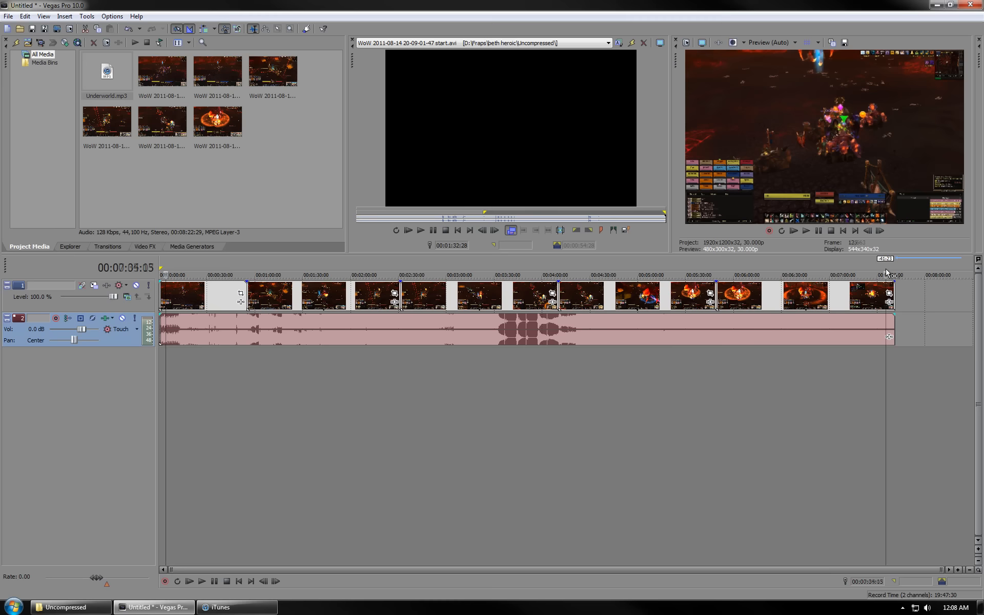
{"action": "scroll", "coordinate": [727, 311], "scroll_direction": "up", "scroll_amount": 6}
{"action": "scroll", "coordinate": [727, 311], "scroll_direction": "up", "scroll_amount": 2}
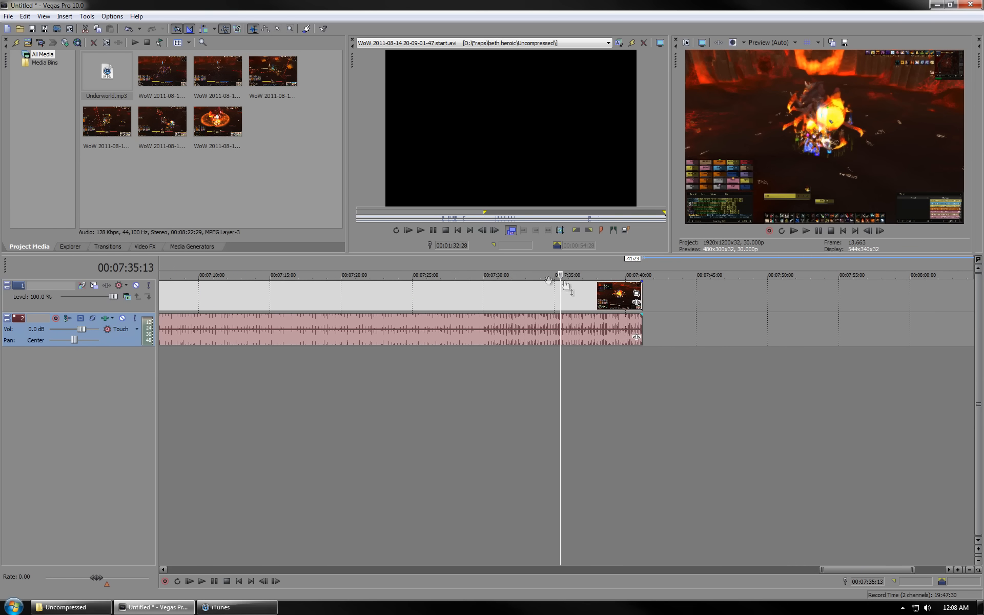
{"action": "left_click_drag", "start_coordinate": [551, 276], "coordinate": [507, 275]}
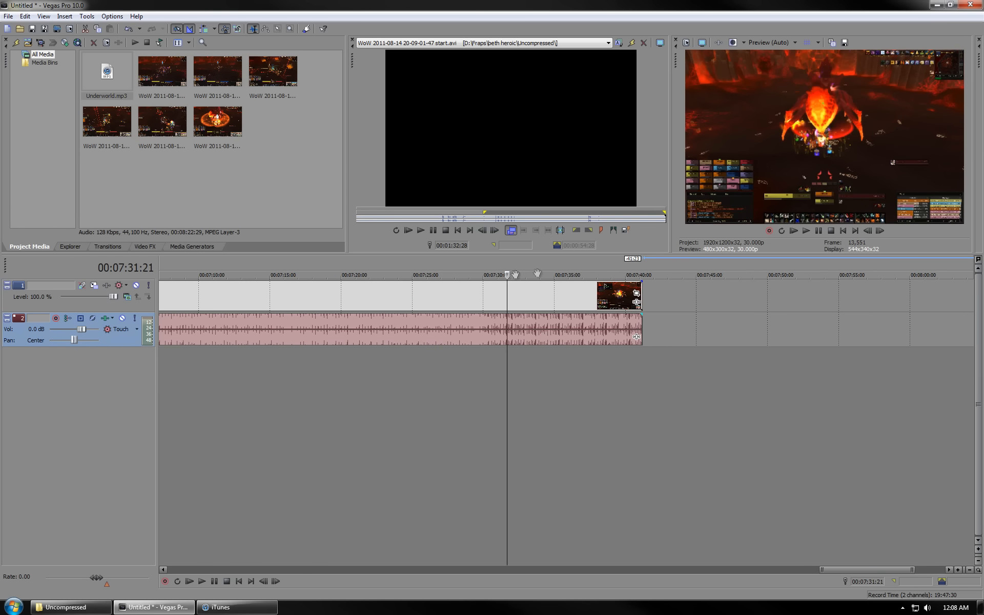
{"action": "left_click", "coordinate": [879, 233]}
{"action": "left_click", "coordinate": [879, 235]}
{"action": "left_click", "coordinate": [878, 234]}
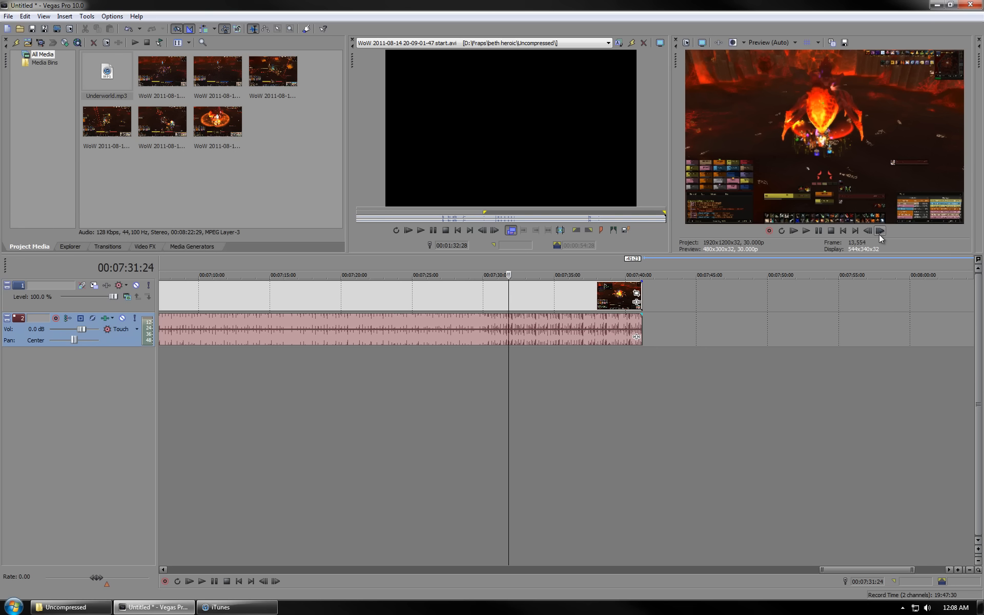
{"action": "left_click", "coordinate": [878, 235]}
{"action": "double_click", "coordinate": [878, 235]}
{"action": "left_click", "coordinate": [878, 235]}
{"action": "left_click", "coordinate": [879, 234]}
{"action": "left_click", "coordinate": [879, 234]}
{"action": "double_click", "coordinate": [878, 235]}
{"action": "double_click", "coordinate": [878, 234]}
{"action": "left_click", "coordinate": [879, 235]}
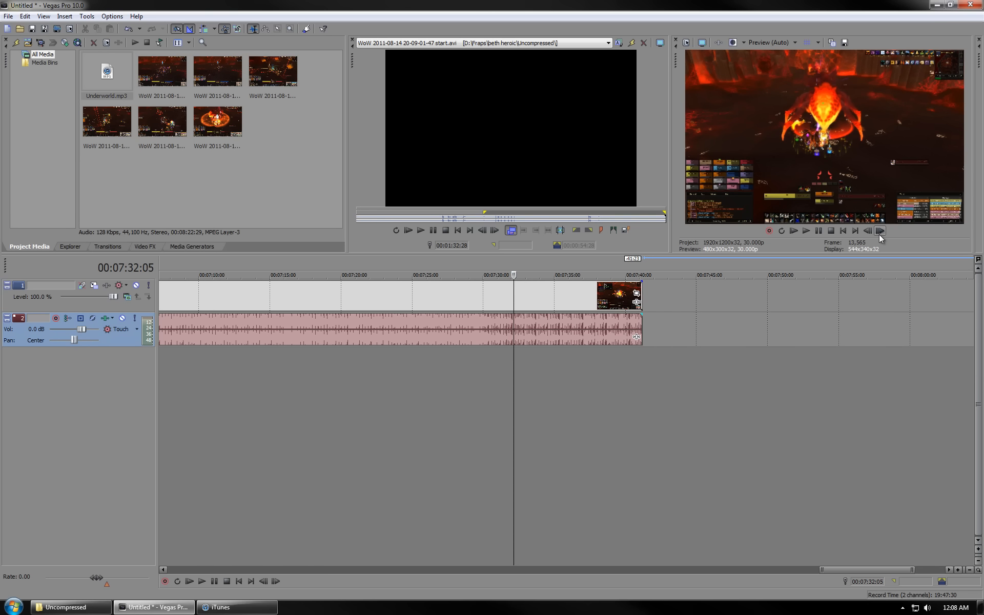
{"action": "double_click", "coordinate": [878, 234]}
{"action": "left_click", "coordinate": [879, 235]}
{"action": "double_click", "coordinate": [878, 235]}
{"action": "left_click", "coordinate": [878, 235]}
{"action": "double_click", "coordinate": [878, 235]}
{"action": "double_click", "coordinate": [878, 235]}
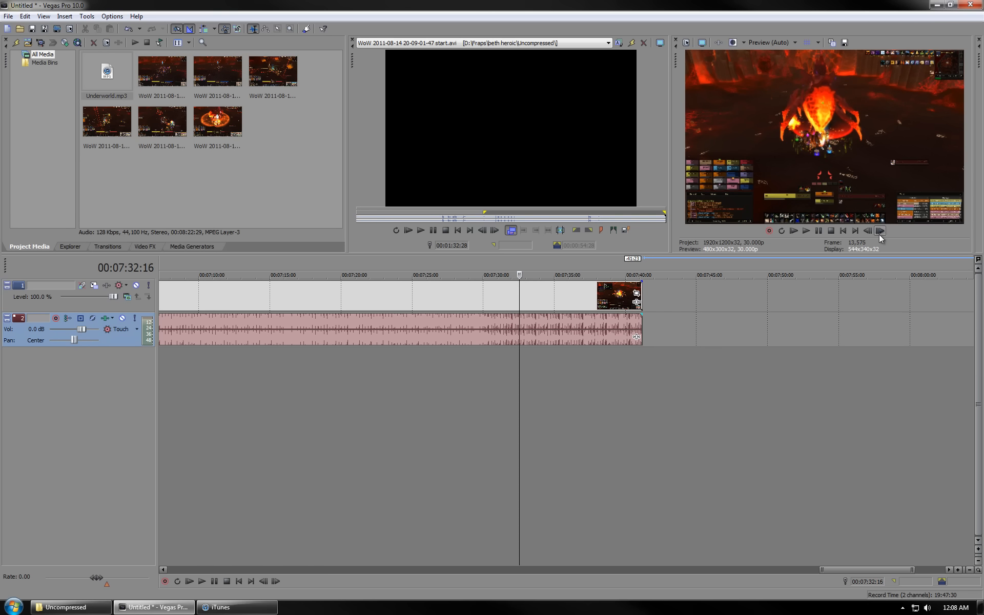
{"action": "double_click", "coordinate": [879, 235]}
{"action": "double_click", "coordinate": [878, 235]}
{"action": "double_click", "coordinate": [879, 235]}
{"action": "double_click", "coordinate": [879, 235]}
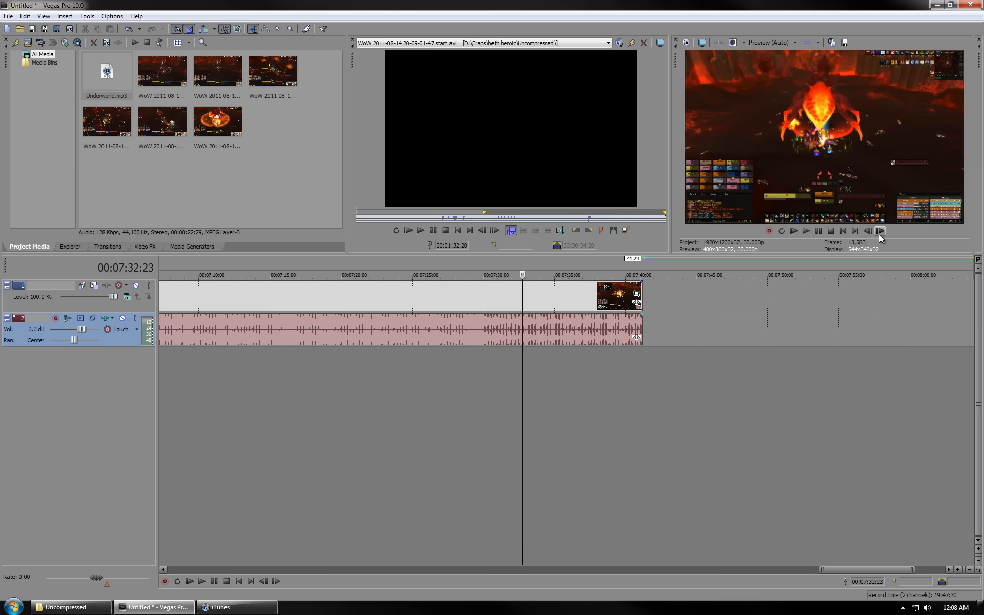
{"action": "double_click", "coordinate": [879, 235]}
{"action": "left_click", "coordinate": [878, 235]}
{"action": "double_click", "coordinate": [878, 235]}
{"action": "left_click", "coordinate": [879, 234]}
{"action": "double_click", "coordinate": [879, 235]}
{"action": "left_click", "coordinate": [878, 235]}
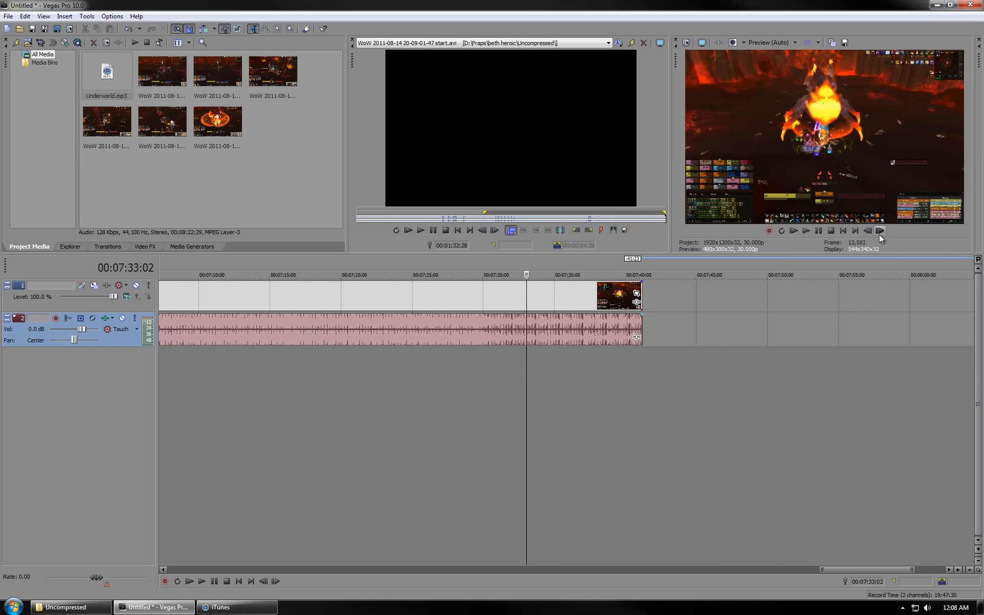
- Fade out both the final video event and the music starting at about 00:07:33:02
{"action": "left_click", "coordinate": [642, 289]}
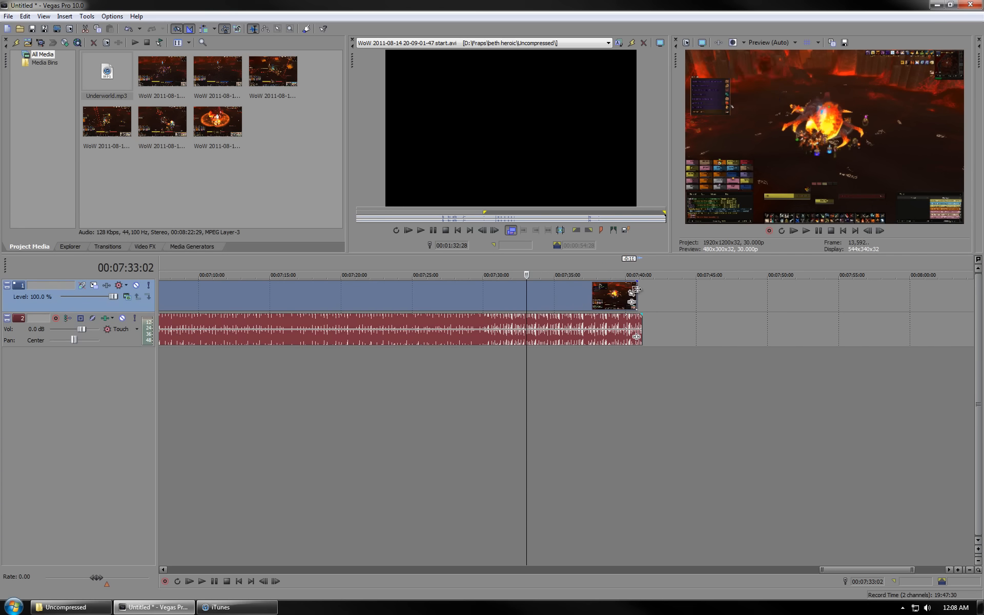
{"action": "mouse_move", "coordinate": [642, 288]}
{"action": "left_mouse_down"}
{"action": "mouse_move", "coordinate": [527, 292]}
{"action": "mouse_move", "coordinate": [530, 301]}
{"action": "left_mouse_up"}
{"action": "left_click_drag", "start_coordinate": [642, 314], "coordinate": [530, 334]}
- Change the fade curve type of the music's fade-out
{"action": "right_click", "coordinate": [562, 330]}
{"action": "mouse_move", "coordinate": [615, 335]}
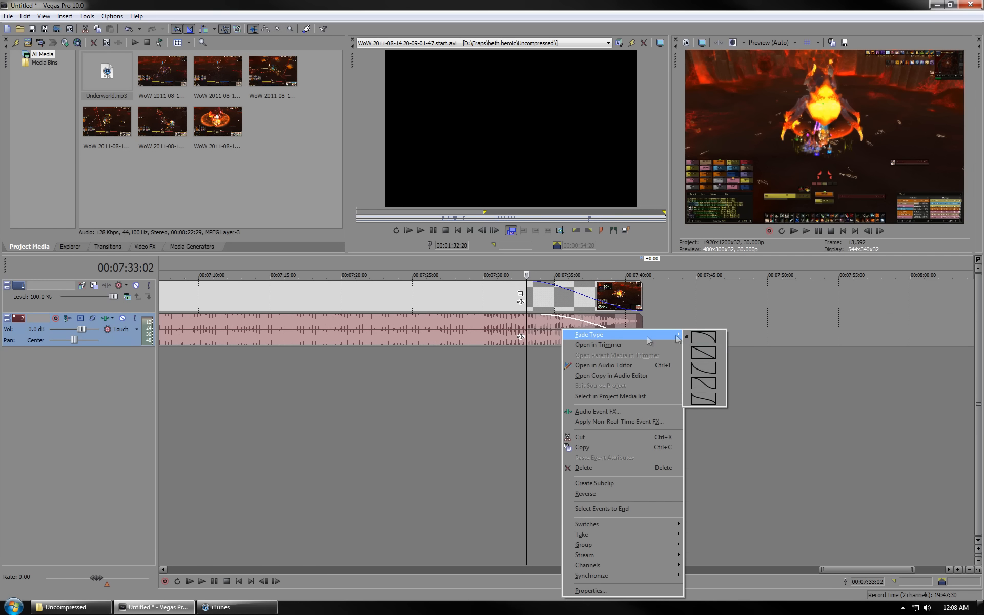
{"action": "left_click", "coordinate": [702, 382]}
{"action": "key", "text": "grave"}
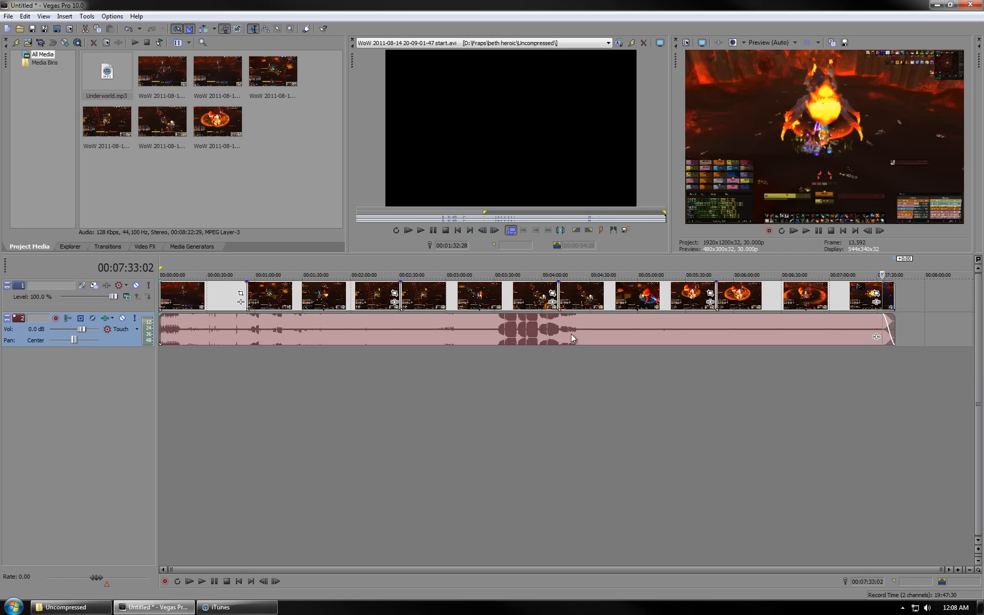
- Open Render As and examine the MainConcept AVC/AAC file type options and the custom template's video settings without rendering
{"action": "left_click", "coordinate": [8, 16]}
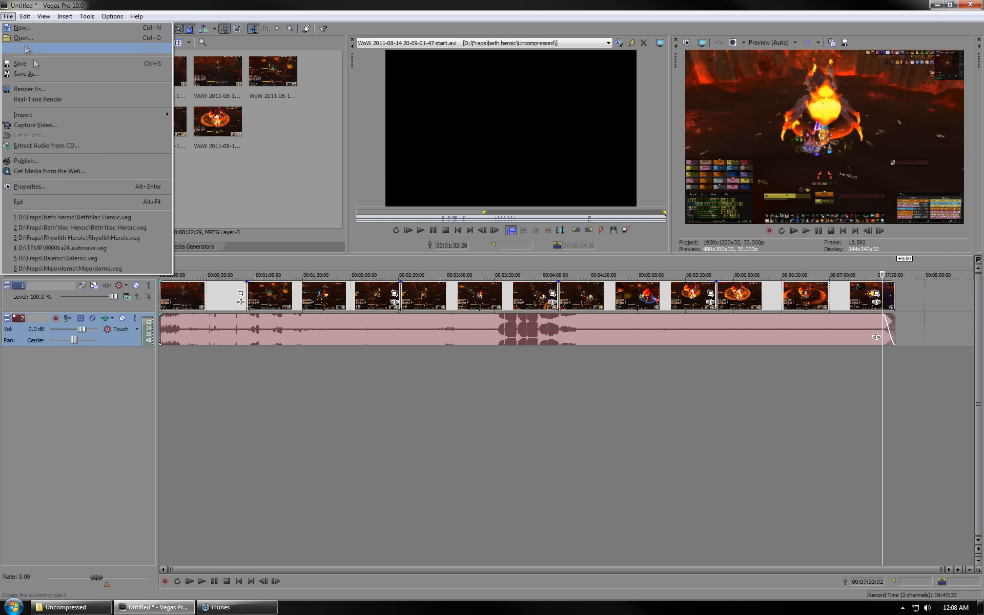
{"action": "left_click", "coordinate": [37, 88]}
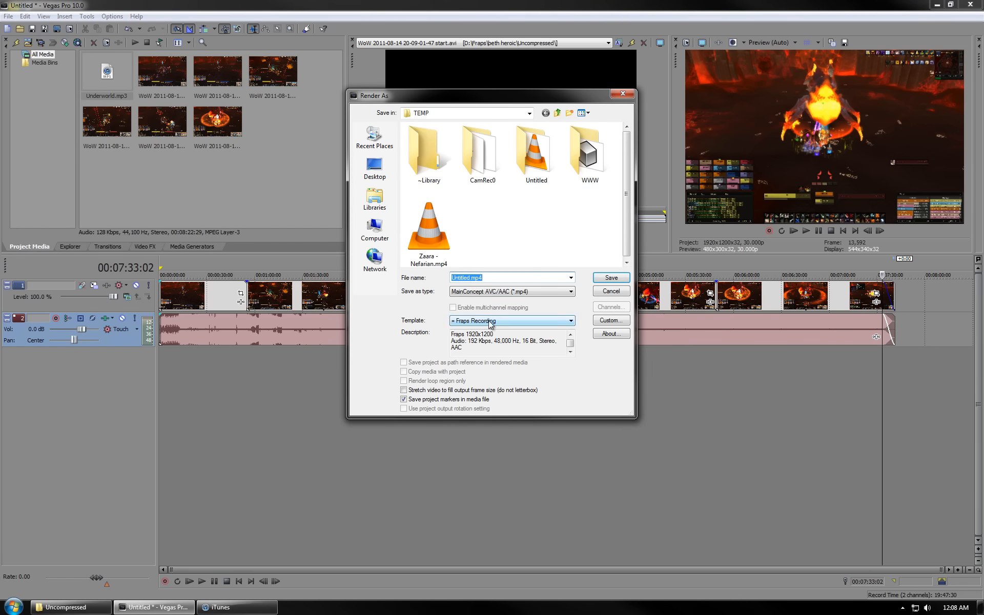
{"action": "left_click", "coordinate": [610, 321]}
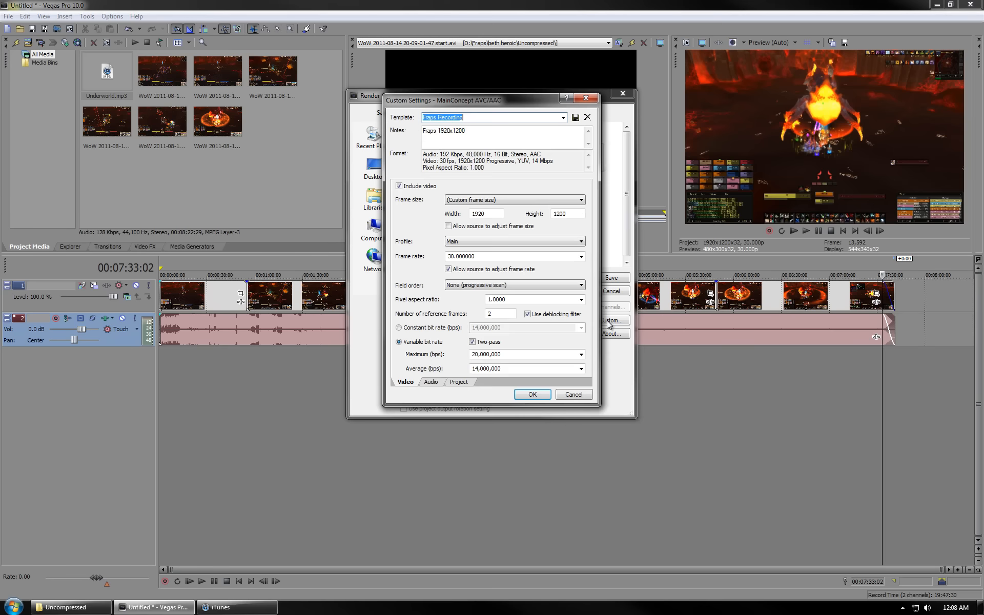
{"action": "left_click", "coordinate": [569, 393]}
{"action": "left_click", "coordinate": [531, 294]}
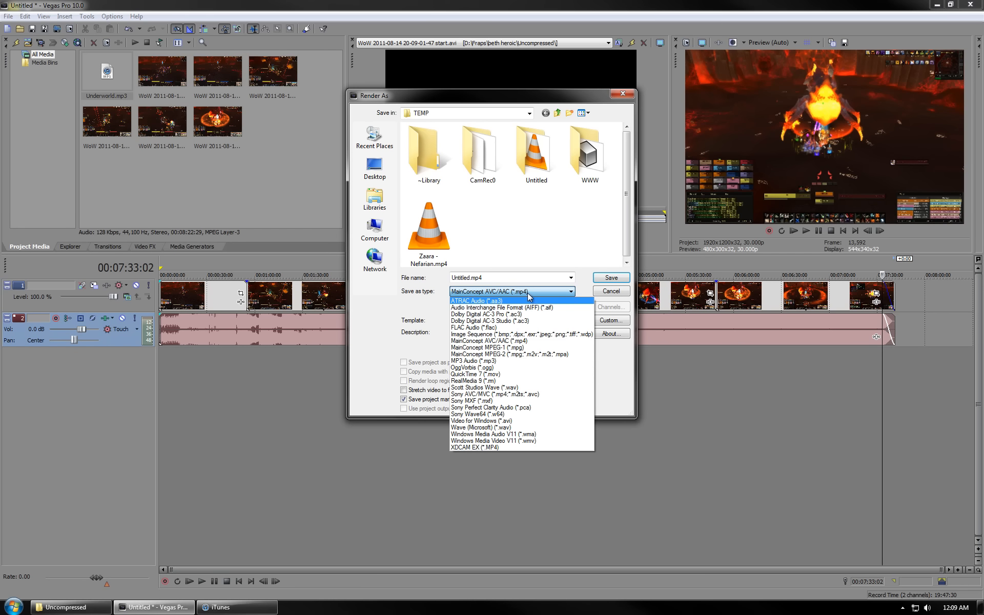
{"action": "left_click", "coordinate": [529, 293]}
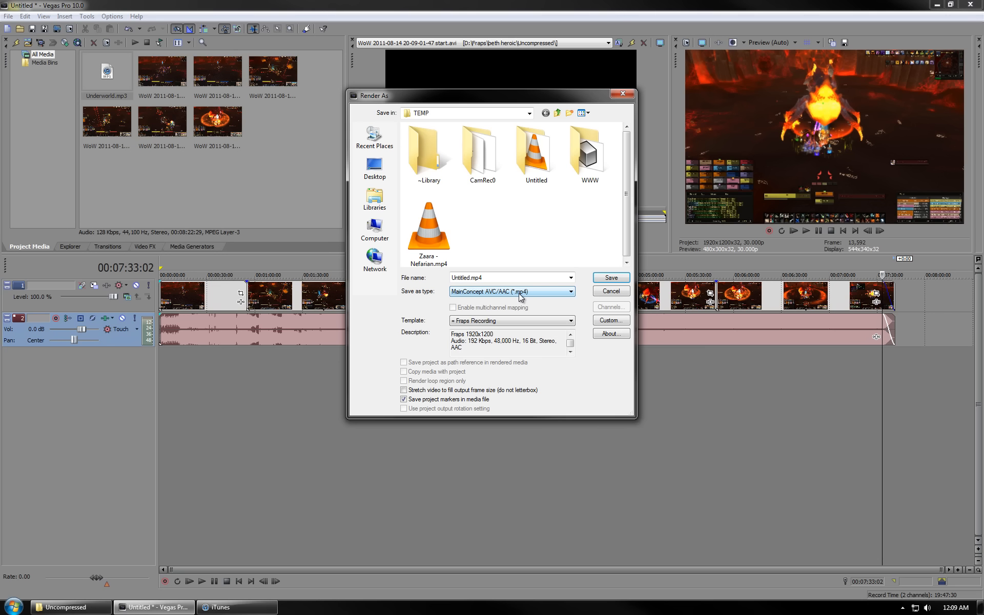
{"action": "left_click", "coordinate": [611, 320]}
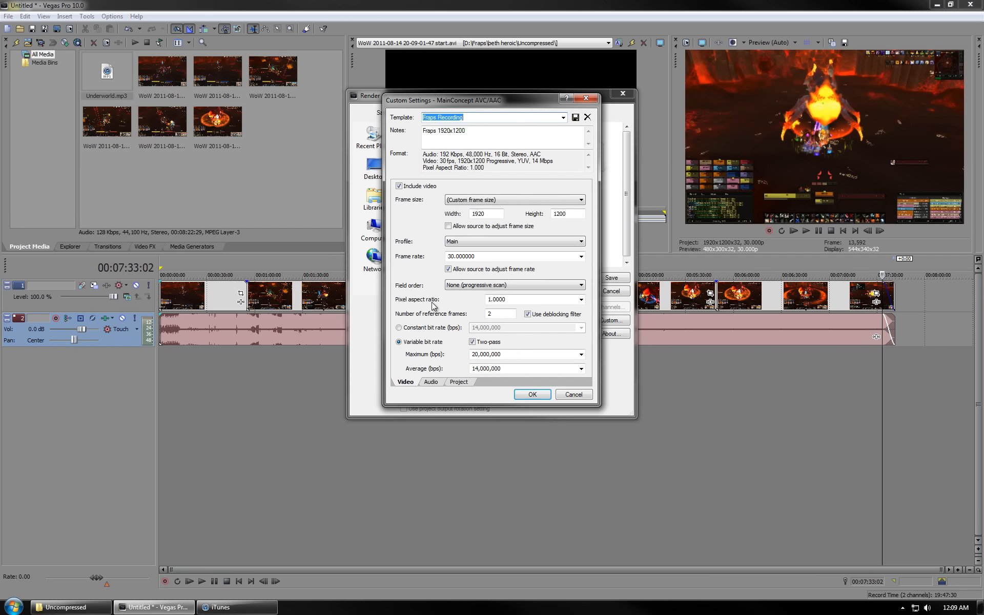
{"action": "left_click", "coordinate": [479, 214]}
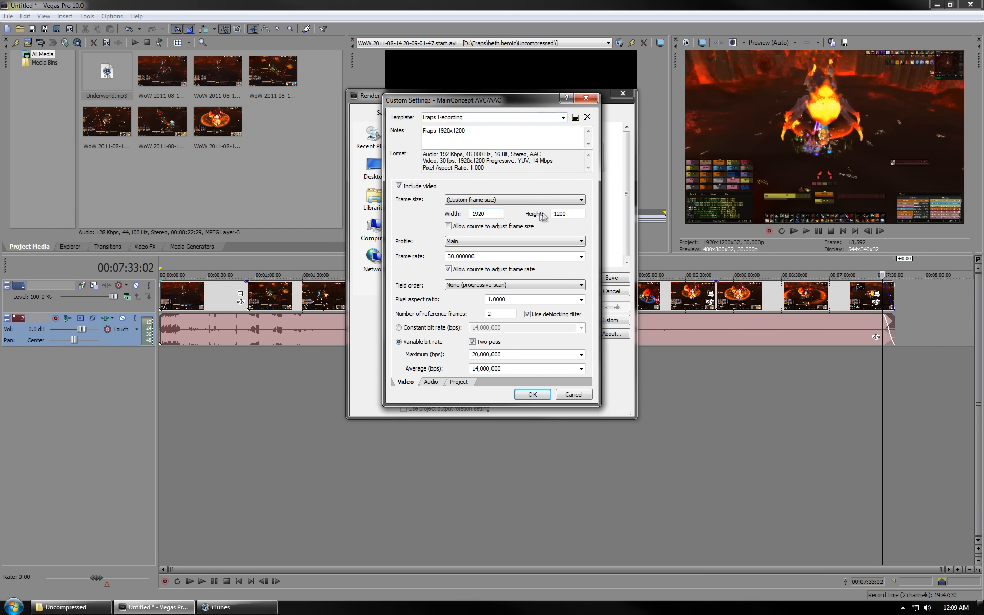
{"action": "left_click", "coordinate": [568, 214]}
{"action": "left_click", "coordinate": [582, 399]}
{"action": "left_click", "coordinate": [611, 290]}
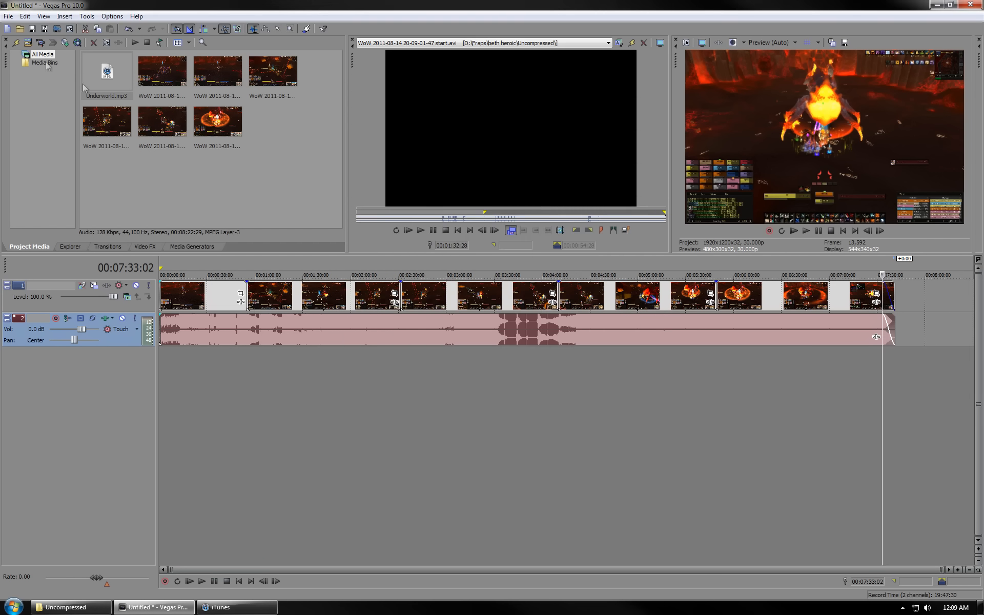
- Match the project properties to the first raid clip in D:\Fraps\beth heroic\Uncompressed and apply them
{"action": "left_click", "coordinate": [9, 17]}
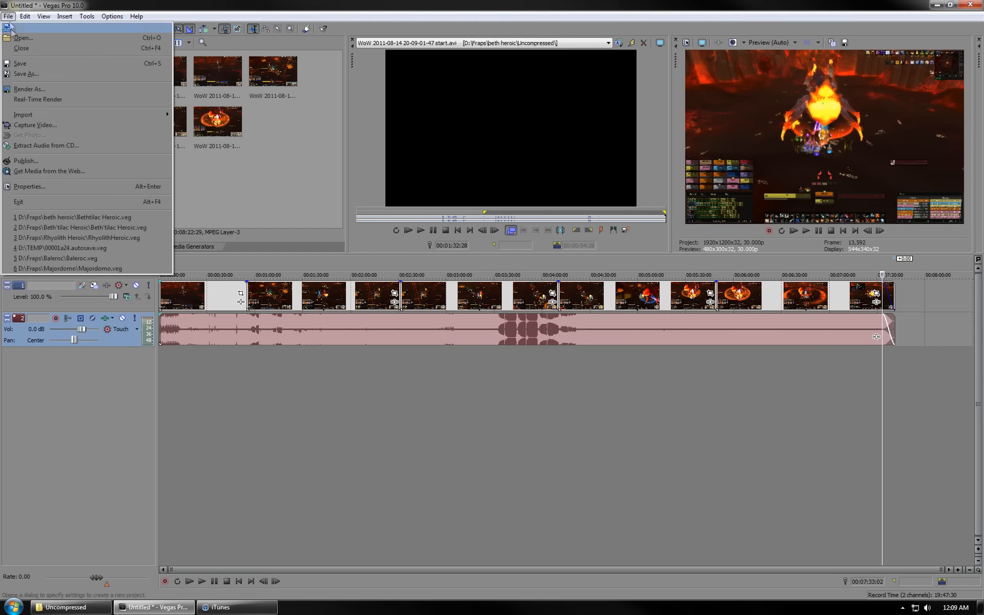
{"action": "left_click", "coordinate": [31, 193]}
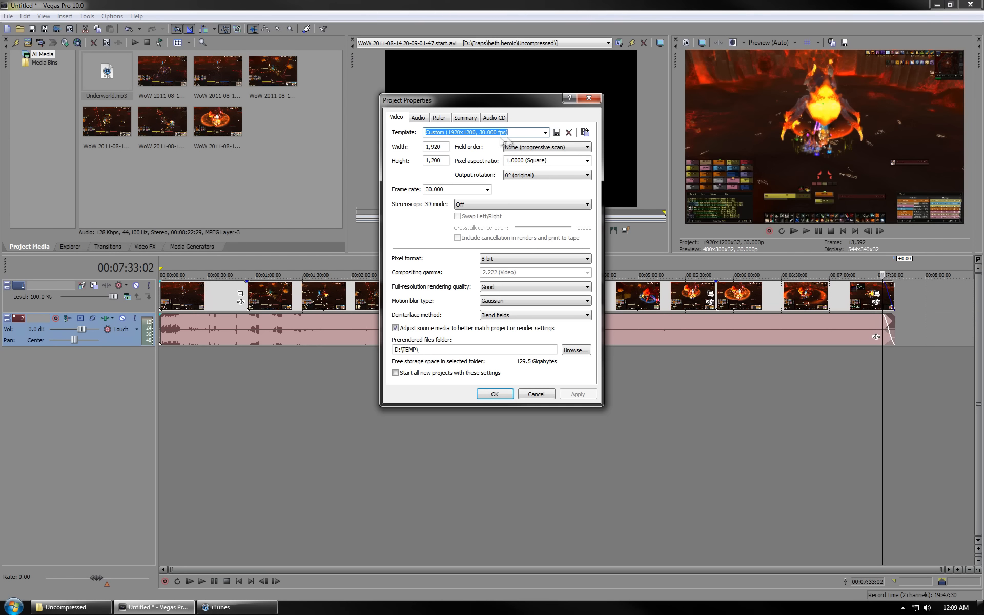
{"action": "left_click", "coordinate": [585, 132]}
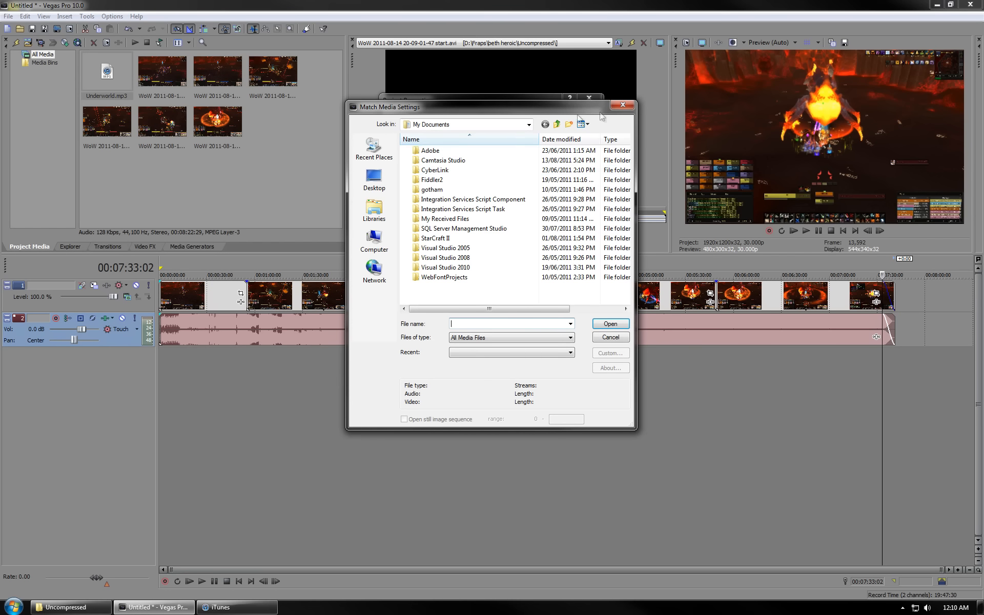
{"action": "left_click", "coordinate": [622, 105]}
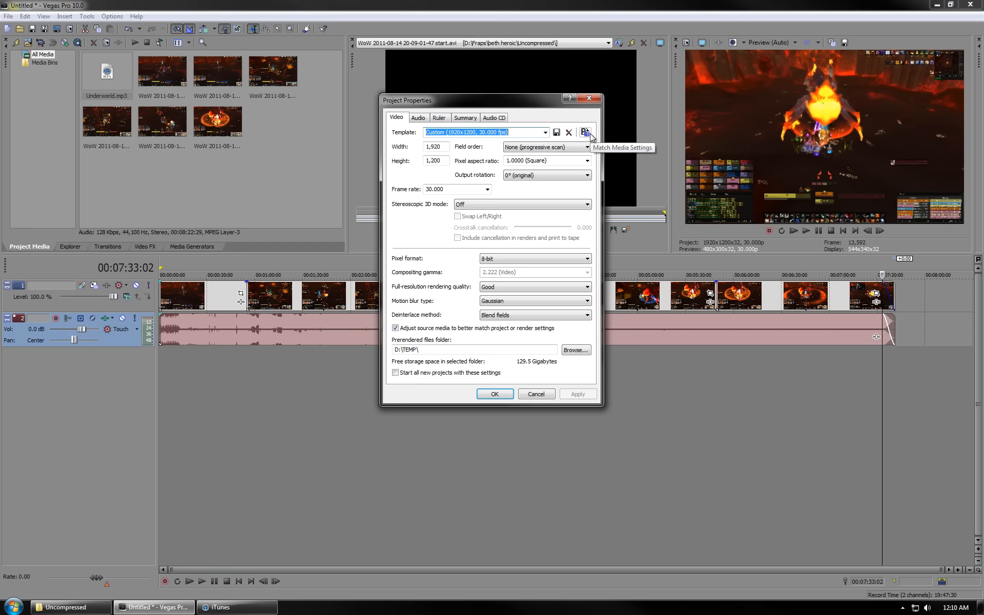
{"action": "left_click", "coordinate": [588, 134]}
{"action": "left_click", "coordinate": [374, 241]}
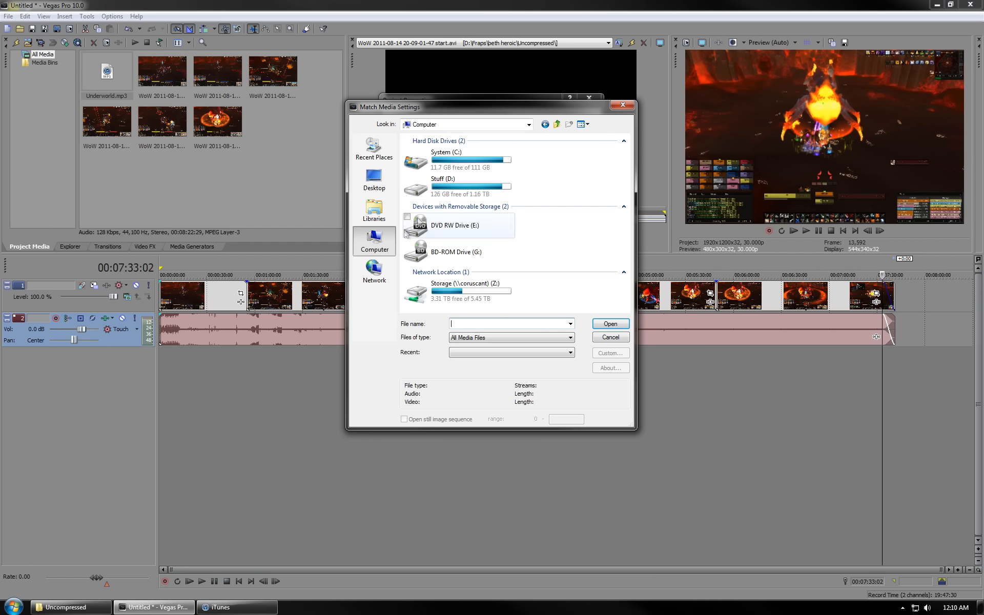
{"action": "double_click", "coordinate": [452, 194]}
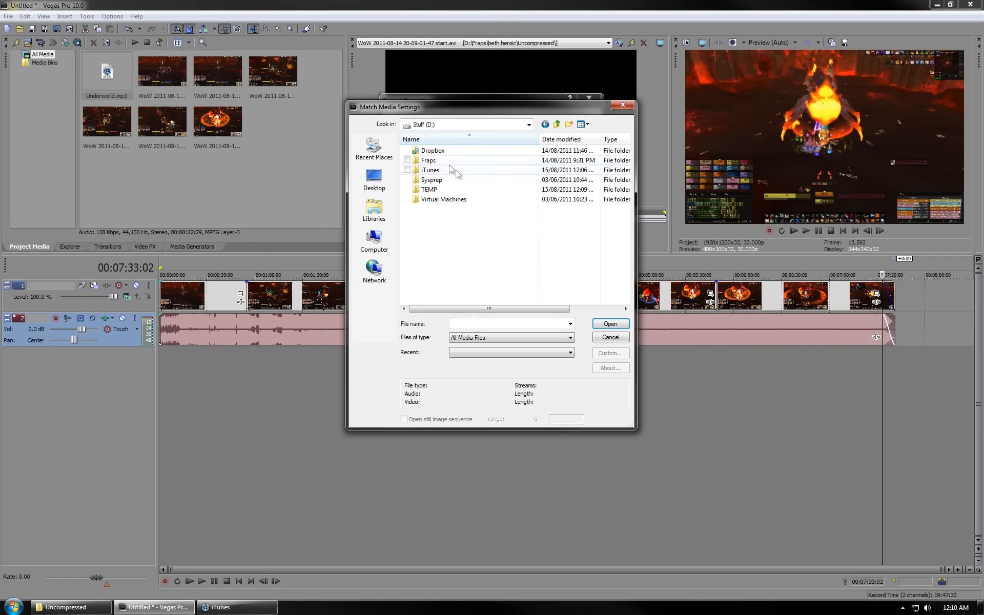
{"action": "double_click", "coordinate": [442, 161]}
{"action": "double_click", "coordinate": [482, 164]}
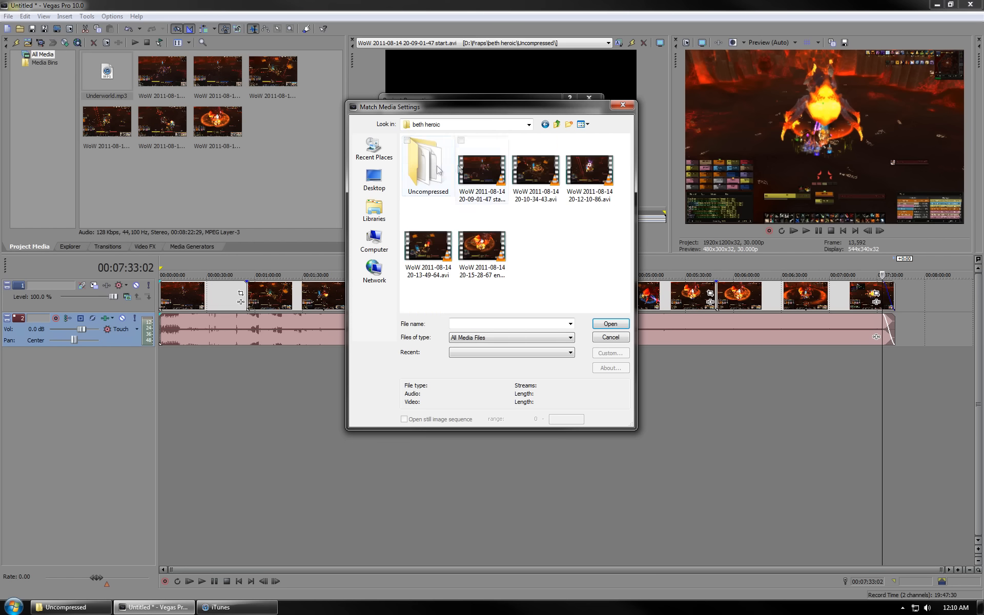
{"action": "double_click", "coordinate": [445, 174]}
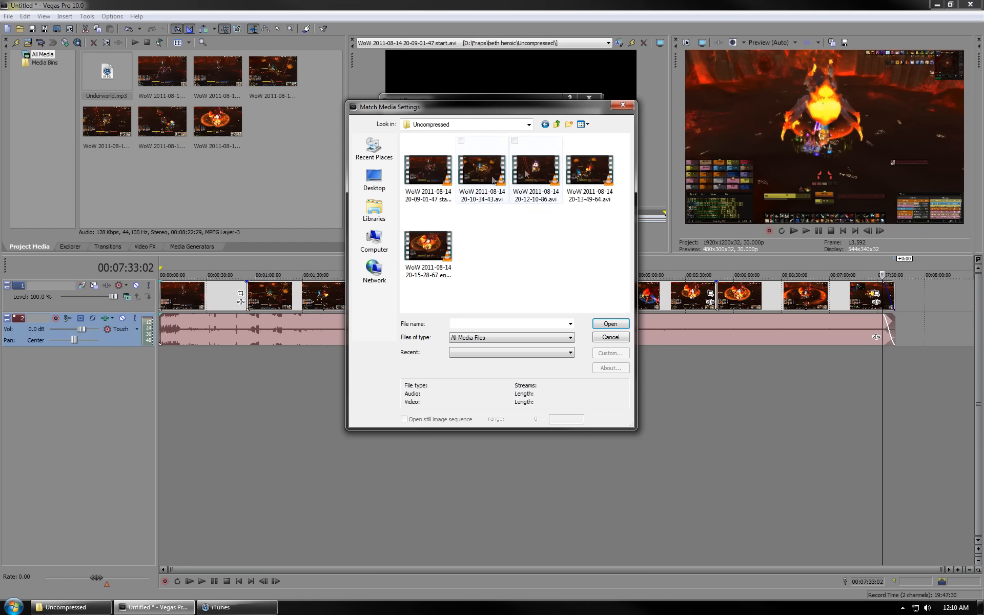
{"action": "double_click", "coordinate": [431, 183]}
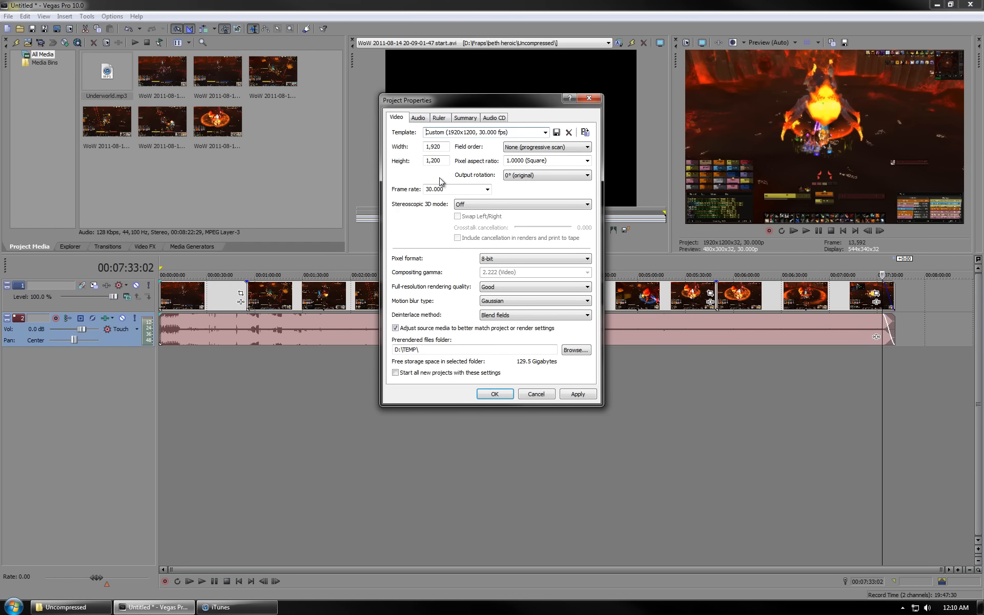
{"action": "double_click", "coordinate": [435, 147]}
{"action": "double_click", "coordinate": [447, 159]}
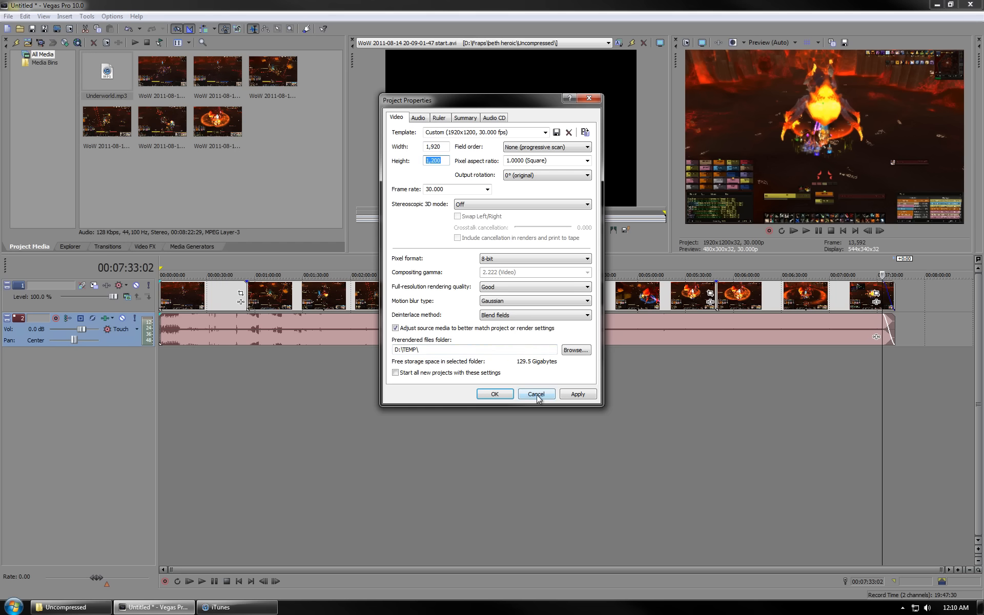
{"action": "left_click", "coordinate": [500, 394]}
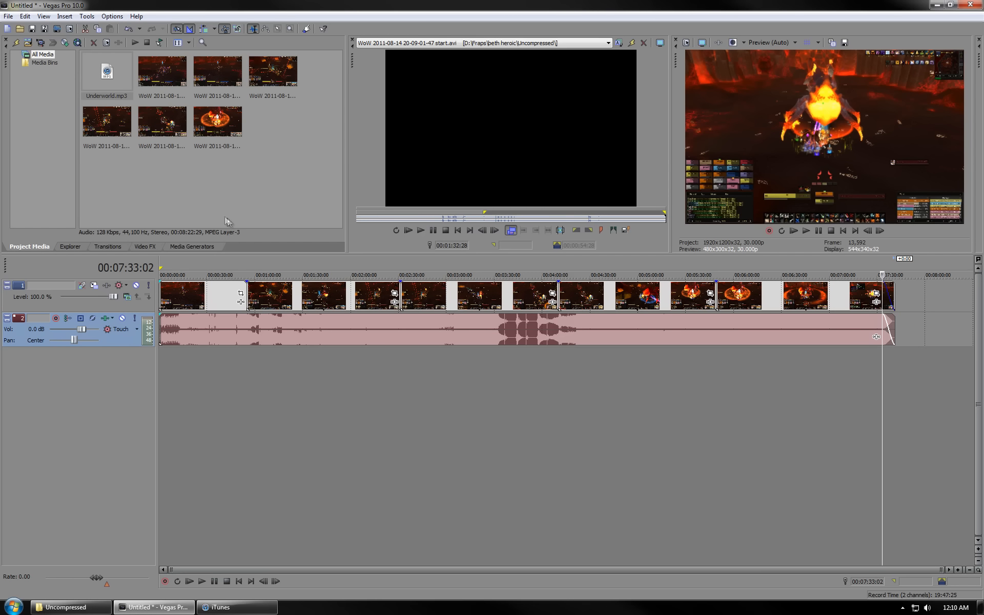
- Open Render As custom settings and review the frame size, profile, frame rate and variable bit rate options
{"action": "left_click", "coordinate": [8, 15]}
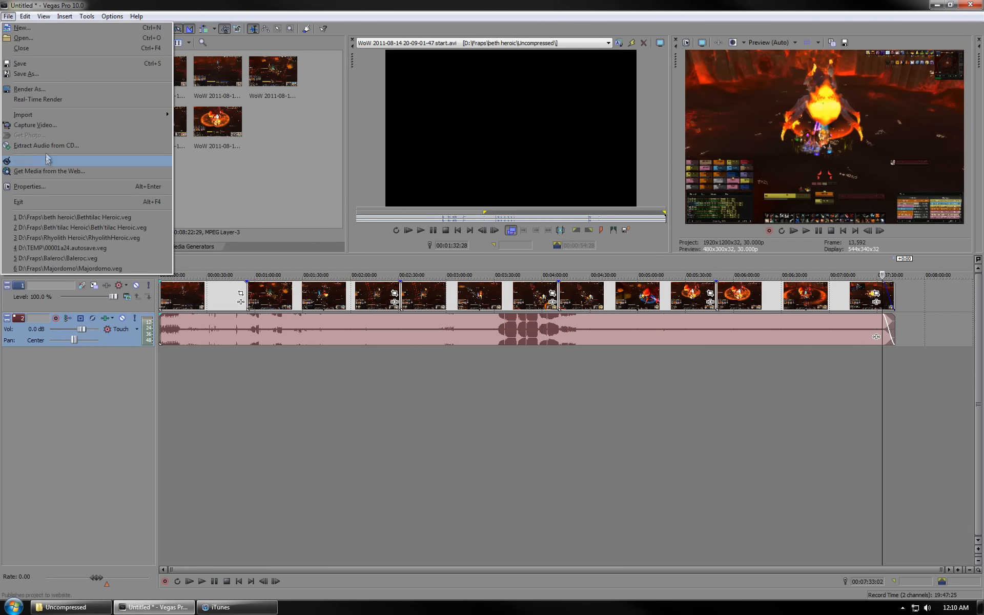
{"action": "left_click", "coordinate": [47, 91]}
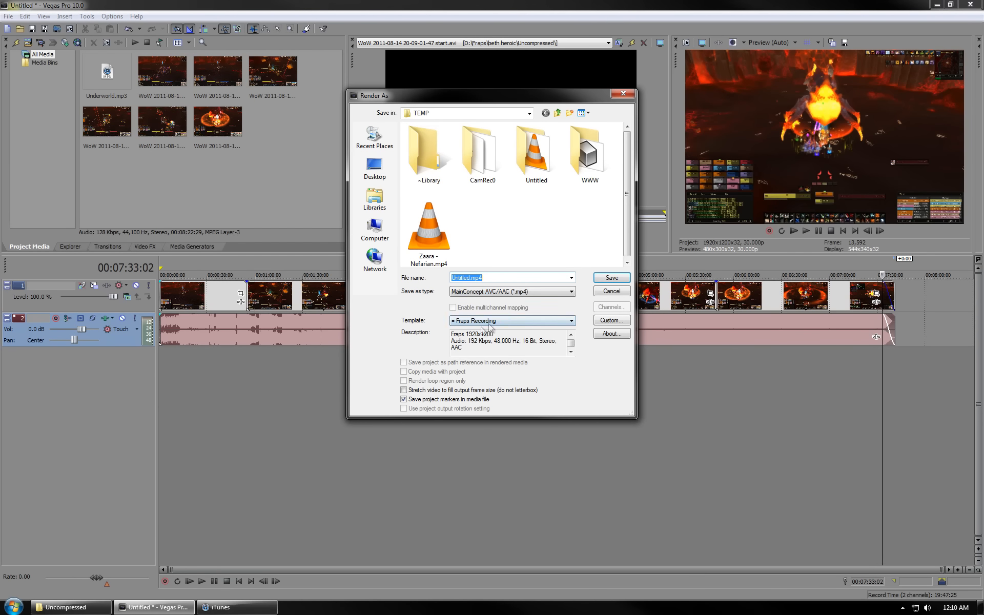
{"action": "left_click", "coordinate": [612, 320]}
{"action": "left_click", "coordinate": [484, 201]}
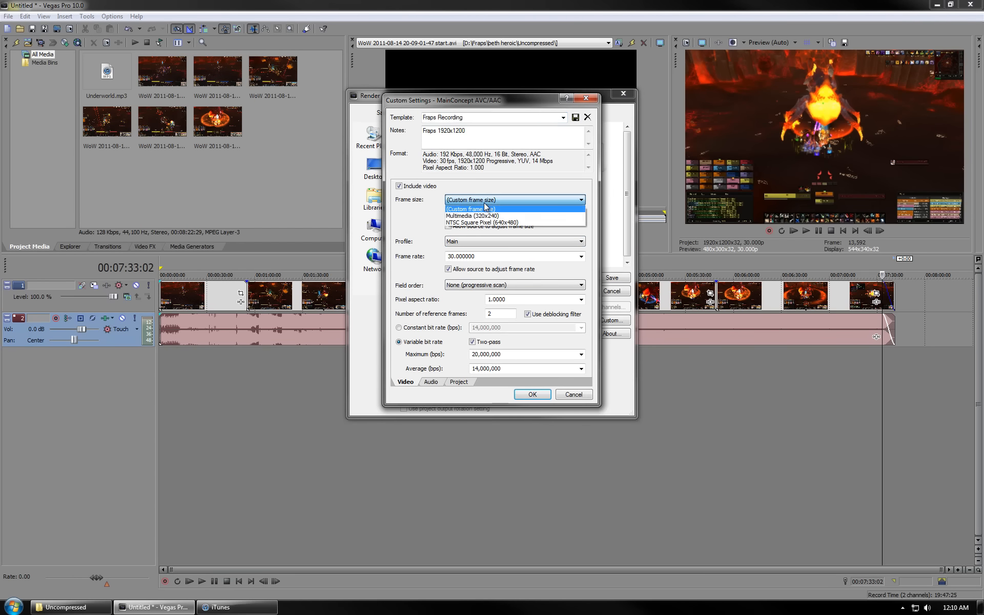
{"action": "left_click", "coordinate": [490, 201]}
{"action": "left_click", "coordinate": [489, 201]}
{"action": "left_click", "coordinate": [490, 209]}
{"action": "double_click", "coordinate": [484, 214]}
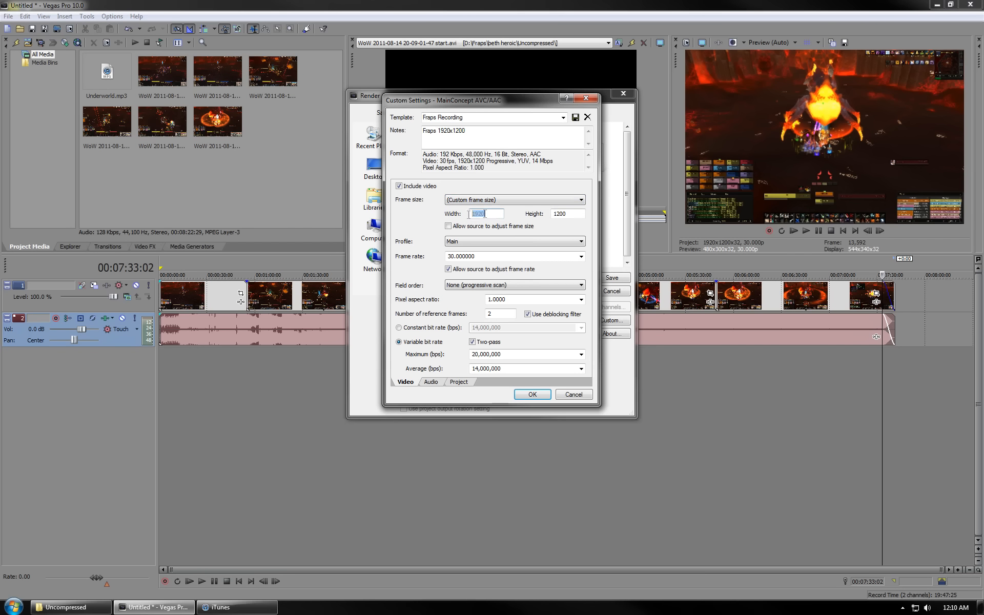
{"action": "double_click", "coordinate": [569, 216]}
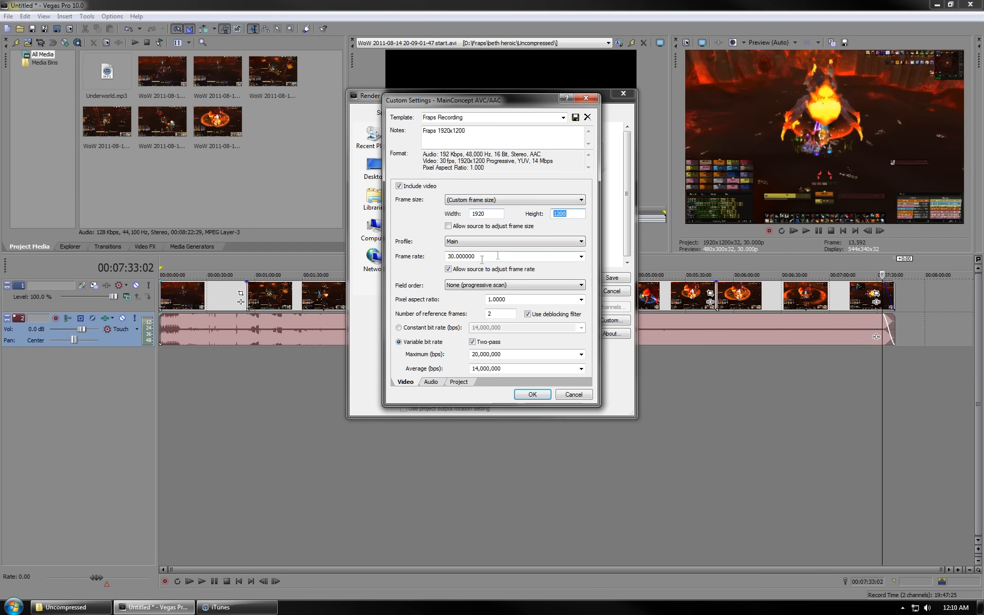
{"action": "left_click", "coordinate": [582, 256]}
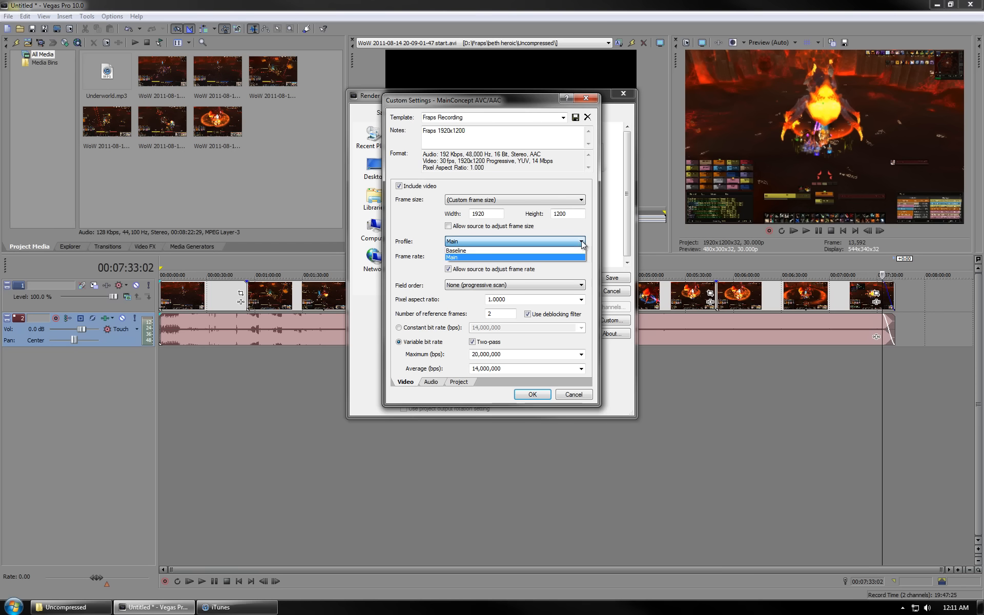
{"action": "left_click", "coordinate": [524, 256]}
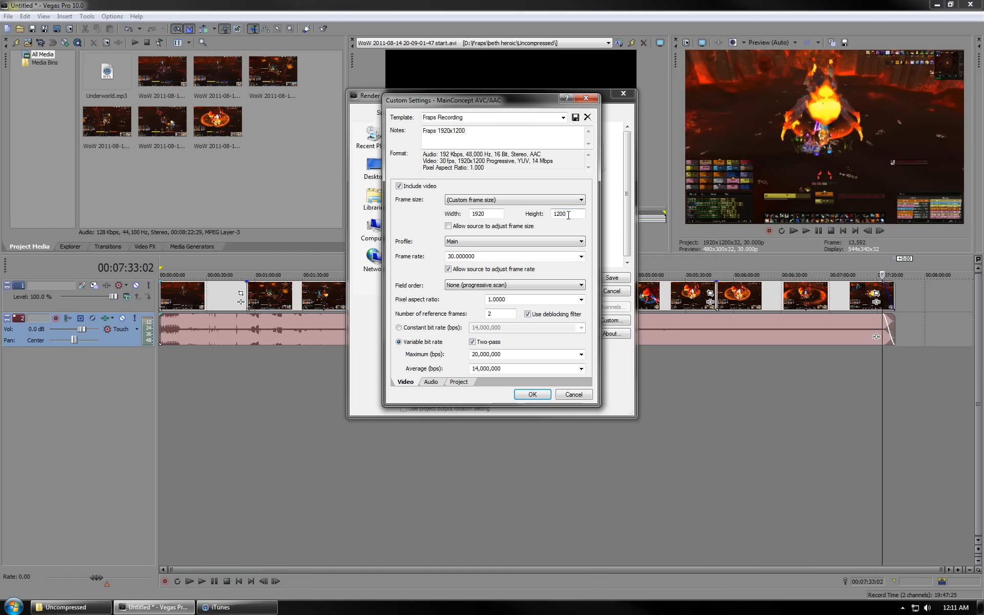
{"action": "left_click_drag", "start_coordinate": [567, 214], "coordinate": [542, 214]}
{"action": "left_click", "coordinate": [400, 343]}
- Review the audio settings, set video rendering quality to Best on the Project tab, and confirm the custom settings
{"action": "left_click", "coordinate": [431, 382]}
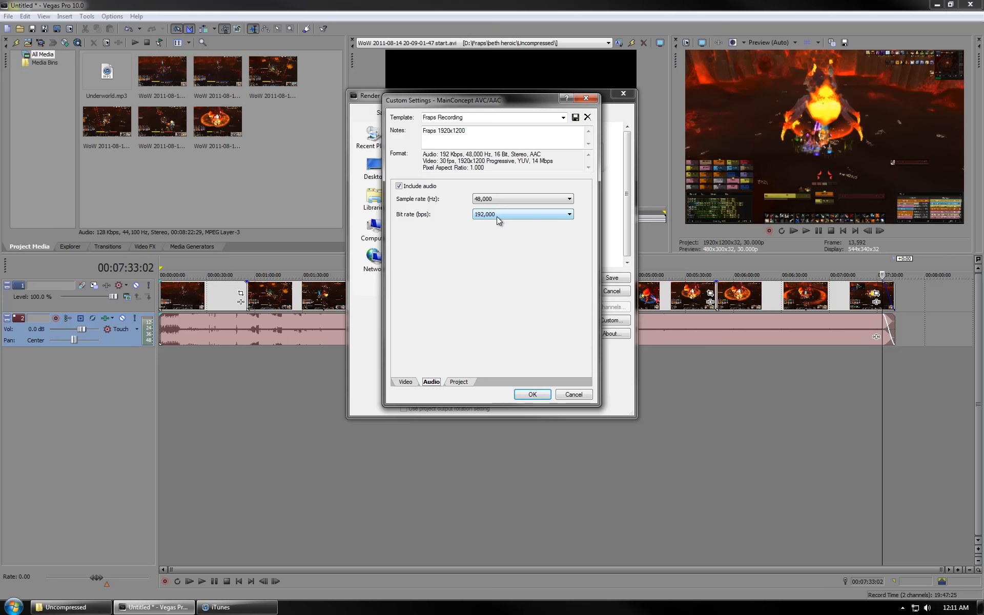
{"action": "left_click", "coordinate": [459, 382]}
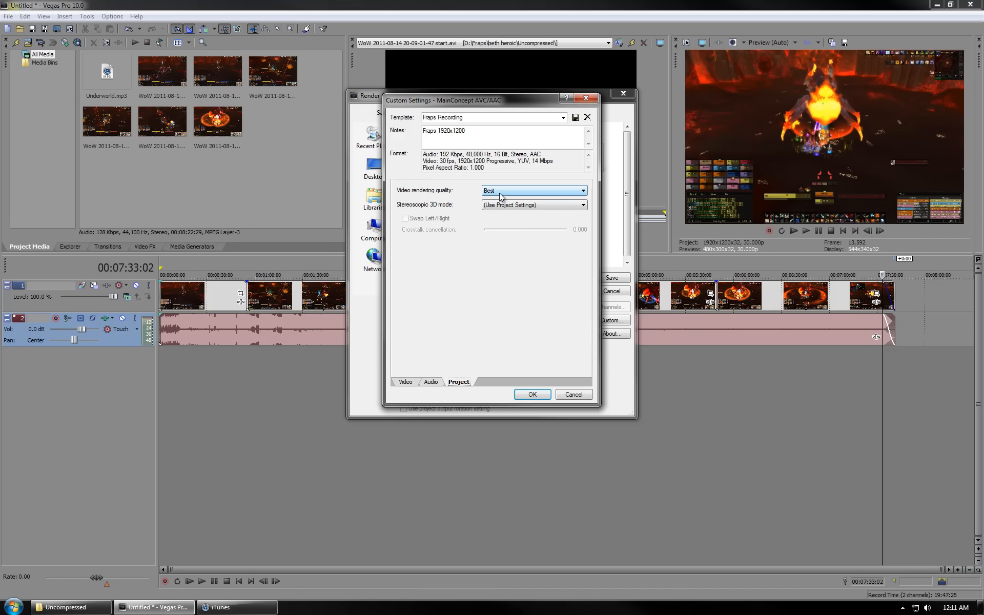
{"action": "left_click", "coordinate": [501, 191]}
{"action": "left_click", "coordinate": [501, 199]}
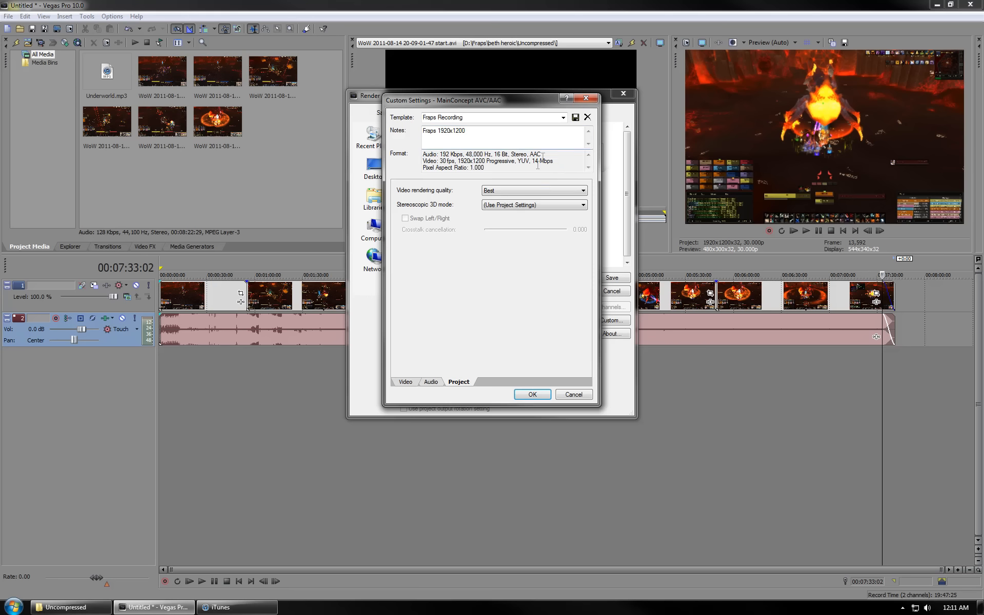
{"action": "left_click_drag", "start_coordinate": [531, 131], "coordinate": [428, 132]}
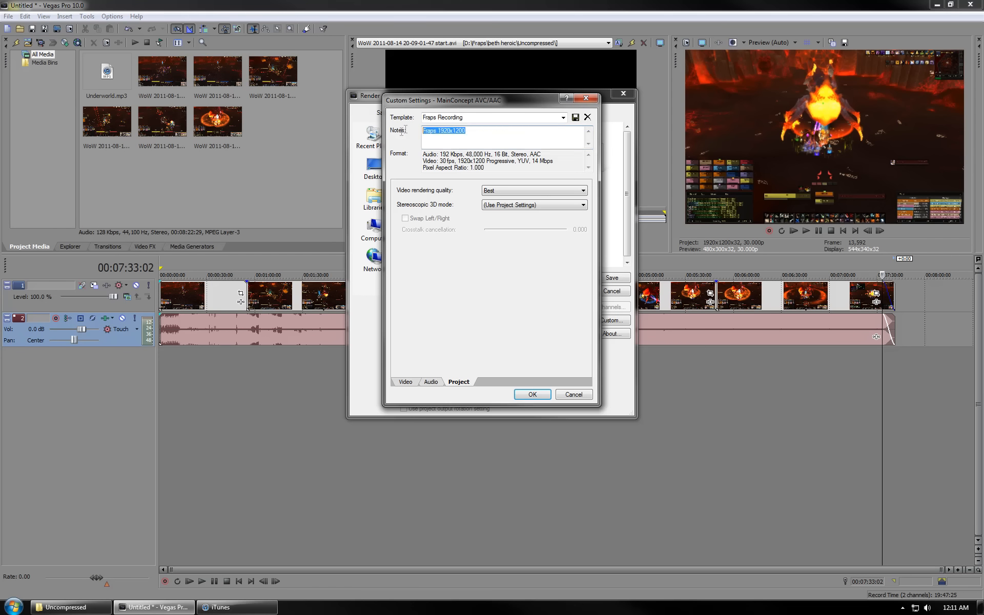
{"action": "left_click", "coordinate": [545, 395]}
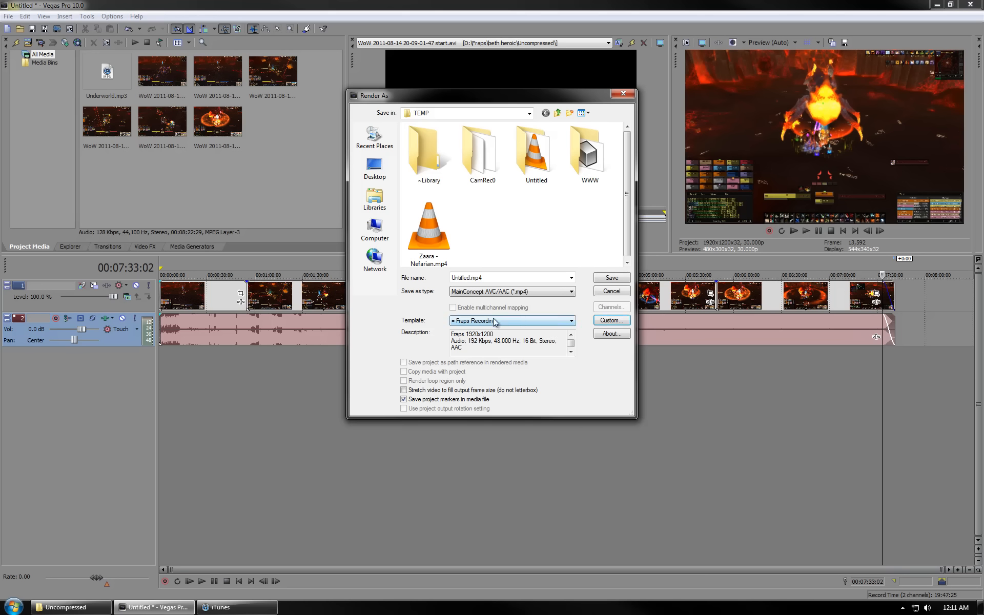
- Select the Fraps Recording template and turn off saving project markers in the media file
{"action": "left_click", "coordinate": [494, 321]}
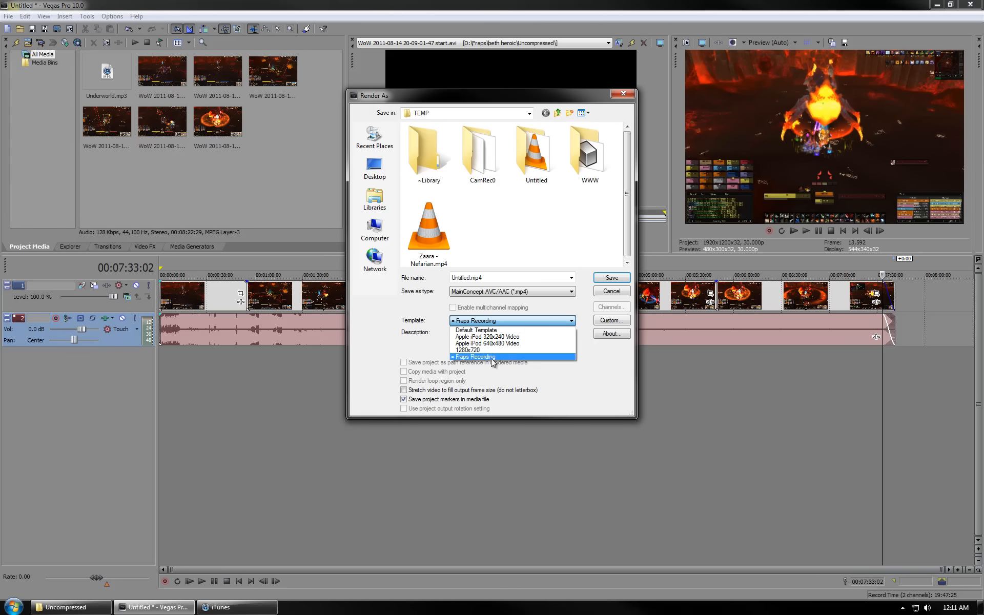
{"action": "left_click", "coordinate": [491, 358]}
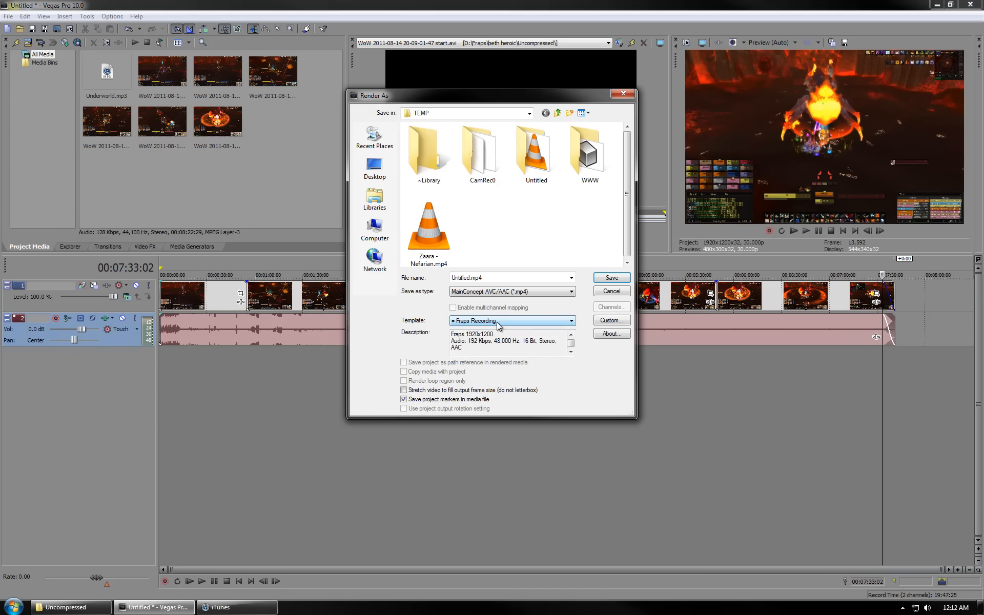
{"action": "left_click", "coordinate": [410, 401]}
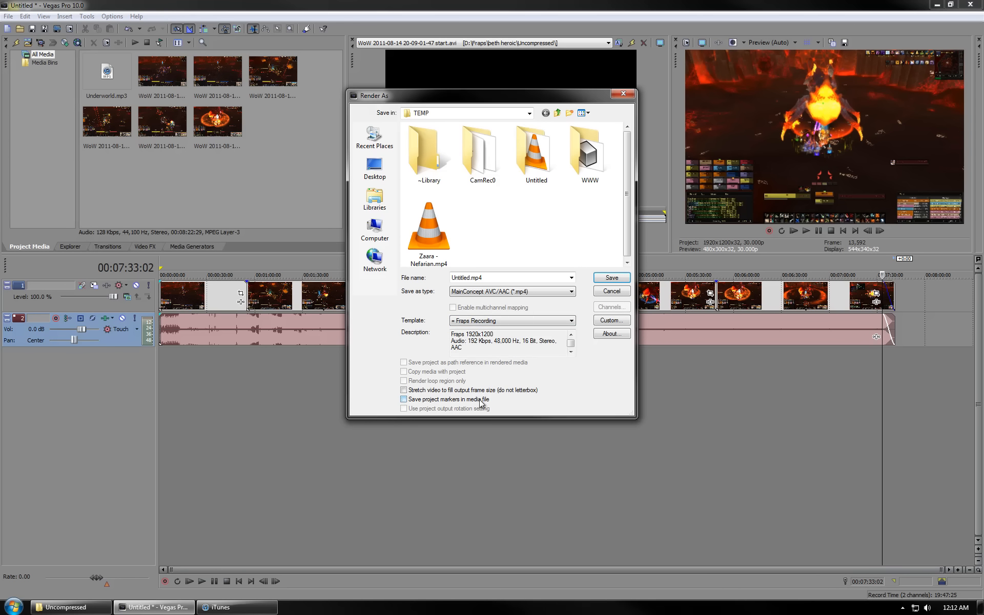
- Name the output file Beth and start rendering it as an MP4 in the TEMP folder
{"action": "double_click", "coordinate": [469, 278]}
{"action": "type", "text": "B"}
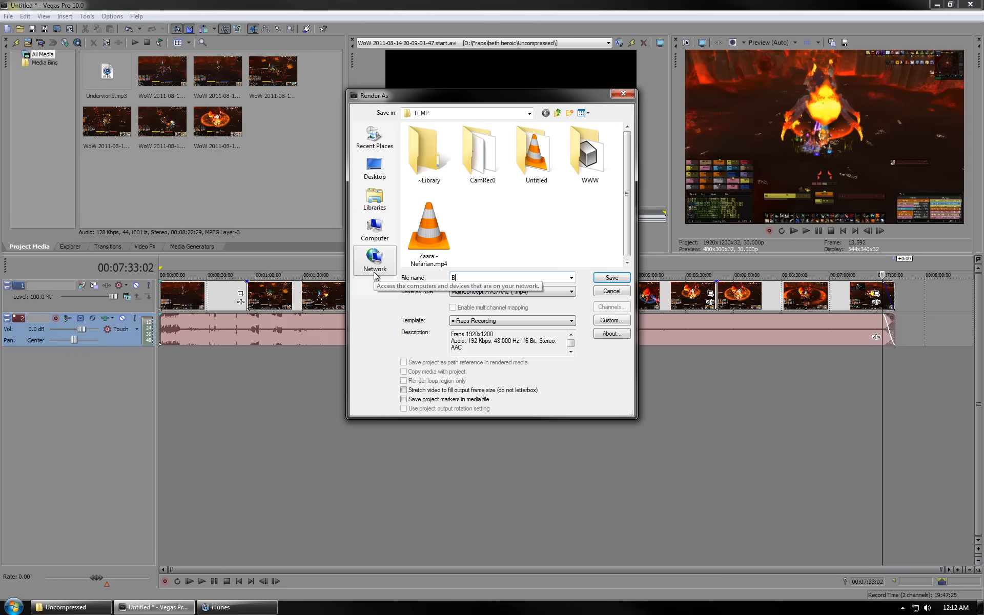
{"action": "type", "text": "eth"}
{"action": "left_click", "coordinate": [622, 277]}
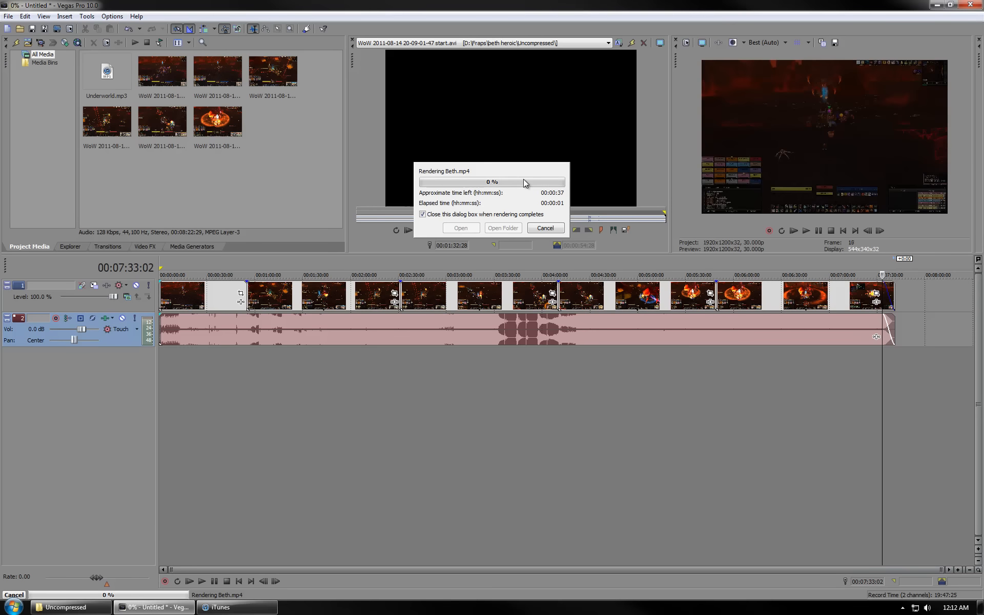